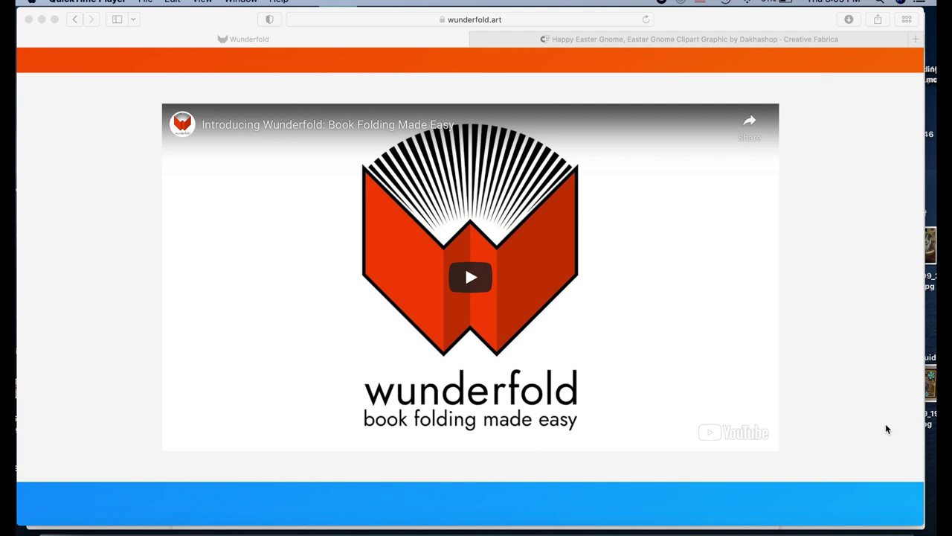
Look over the Wunderfold home page, including its introductory video section.
scroll(791, 381, up, 3)
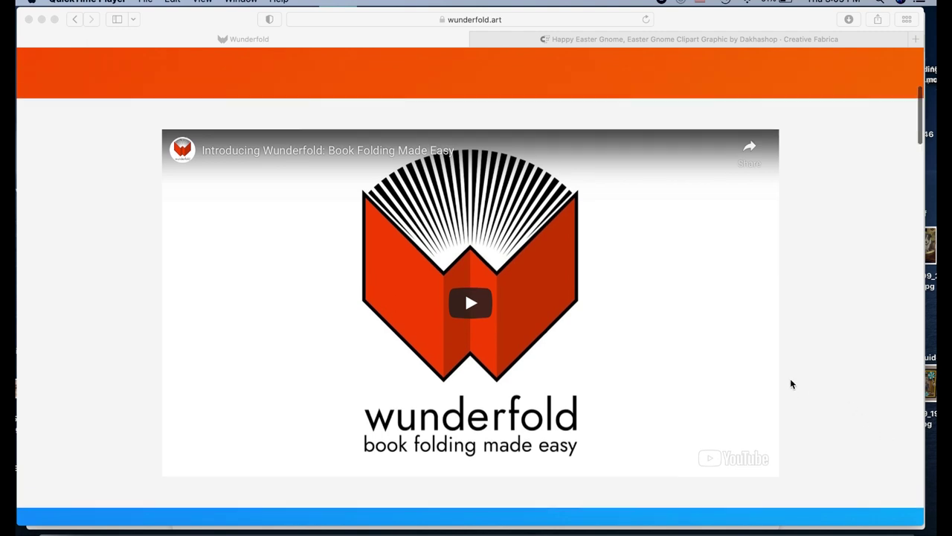
scroll(791, 384, up, 5)
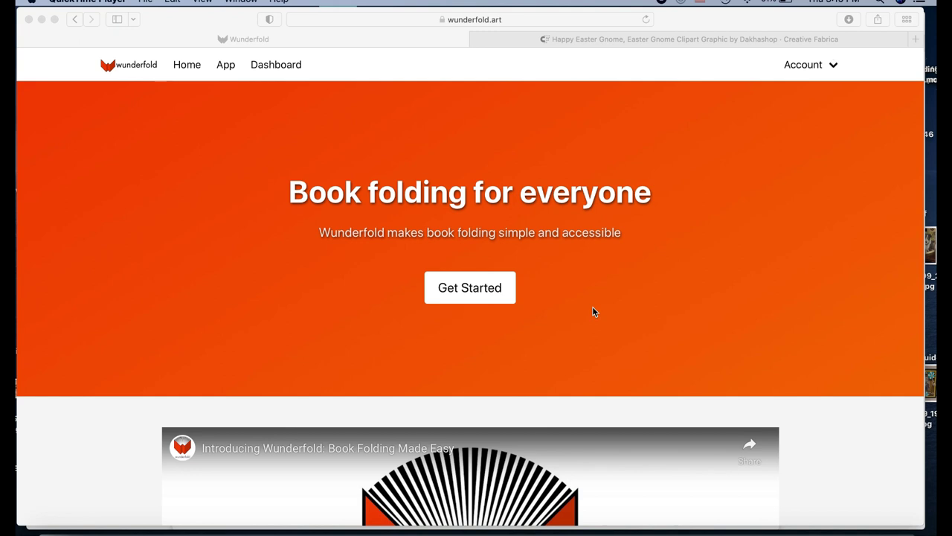
scroll(485, 328, down, 2)
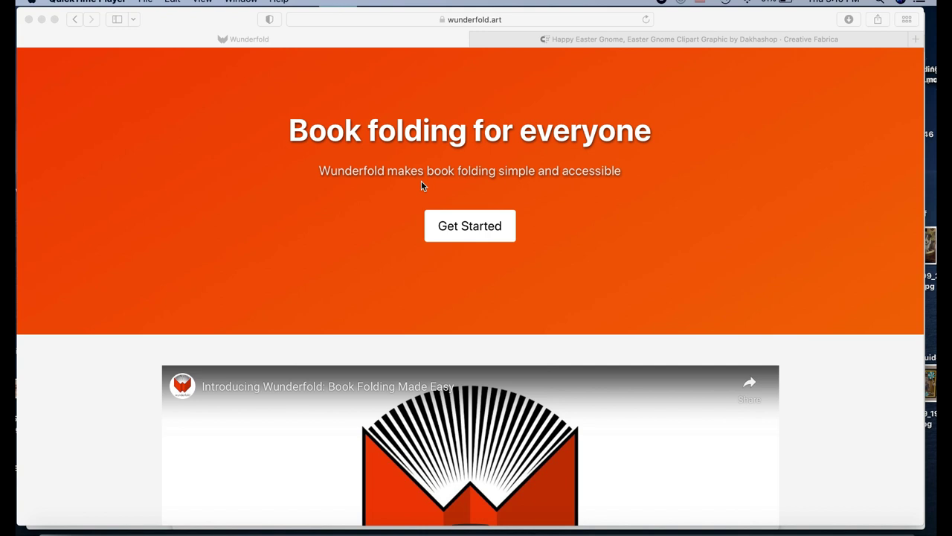
scroll(421, 185, up, 2)
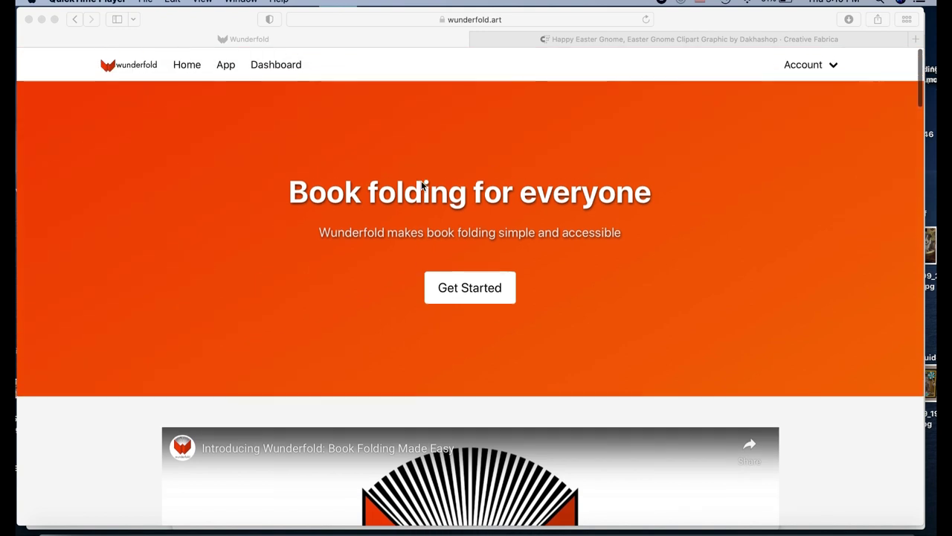
scroll(421, 185, down, 1)
scroll(421, 183, down, 5)
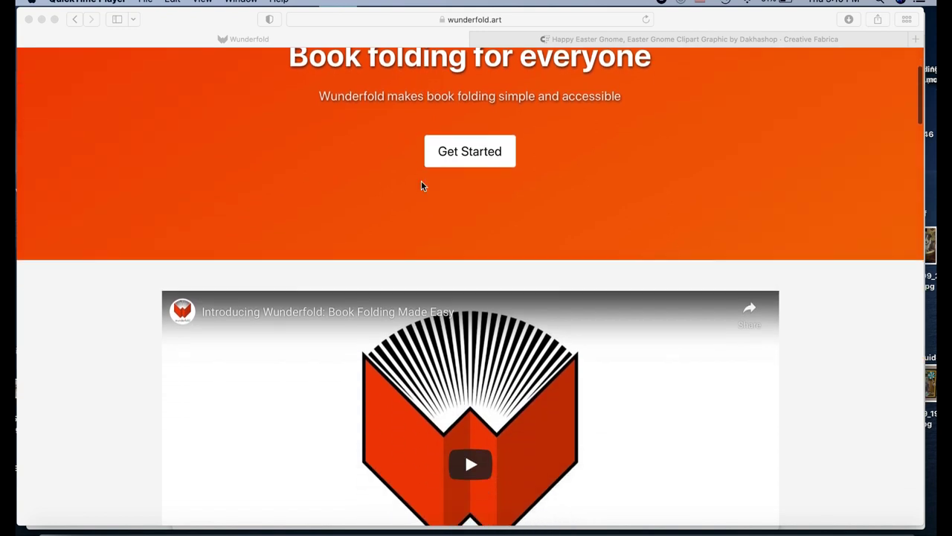
scroll(421, 185, up, 1)
scroll(421, 185, down, 3)
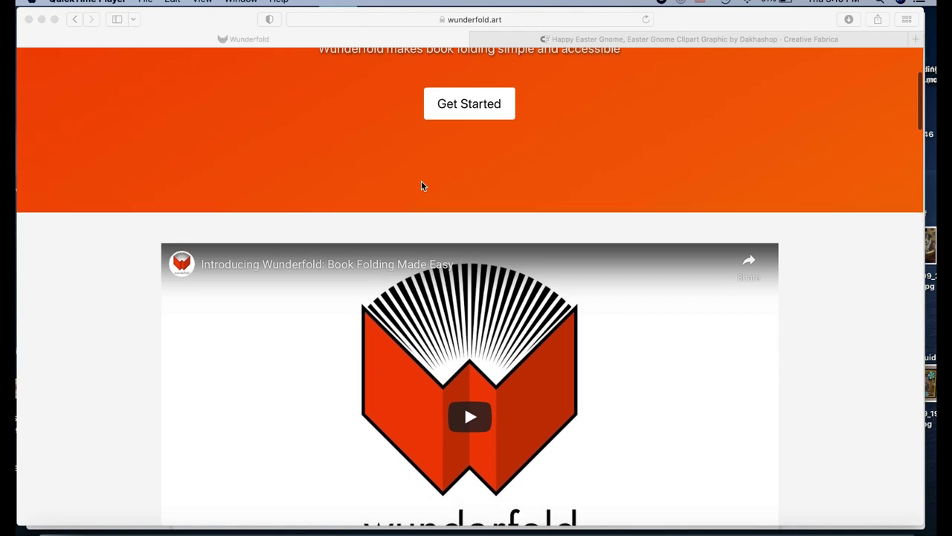
scroll(421, 182, down, 1)
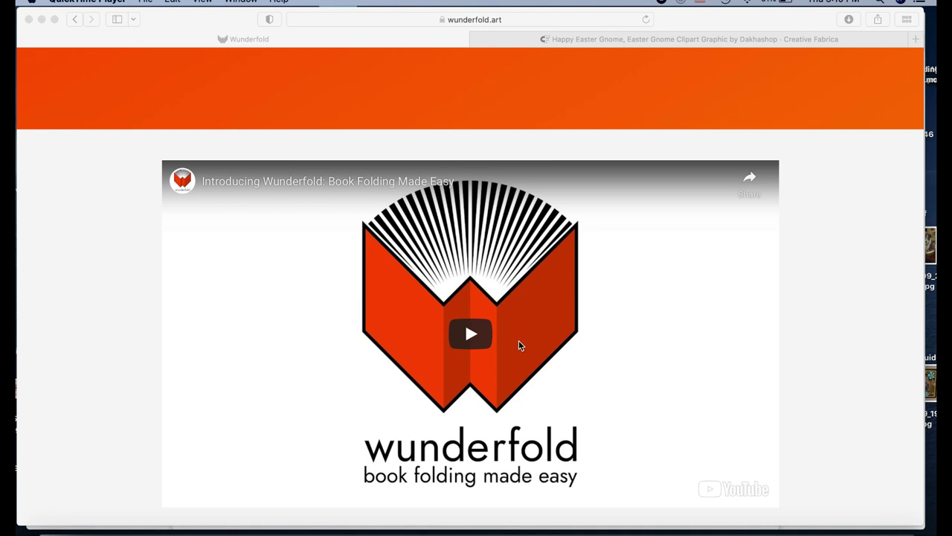
scroll(519, 343, down, 1)
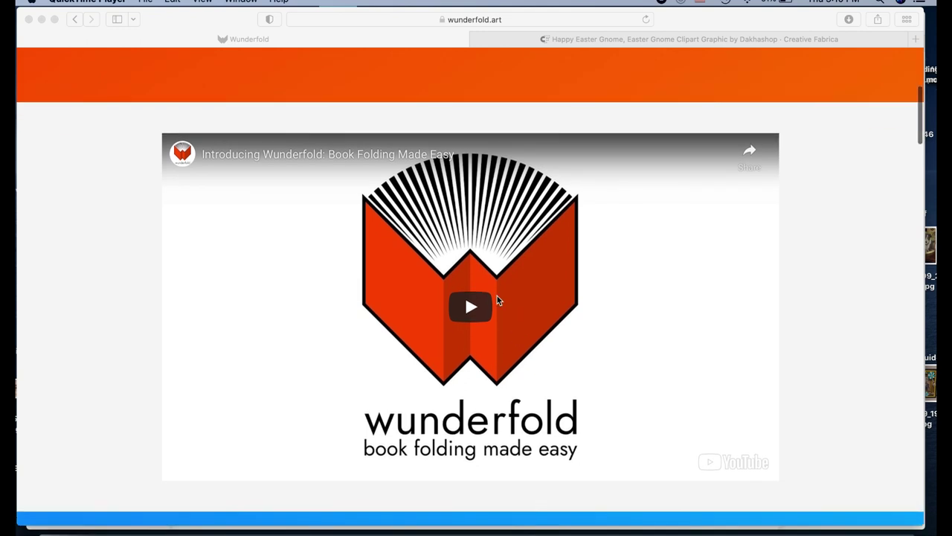
scroll(494, 283, up, 5)
scroll(482, 257, up, 5)
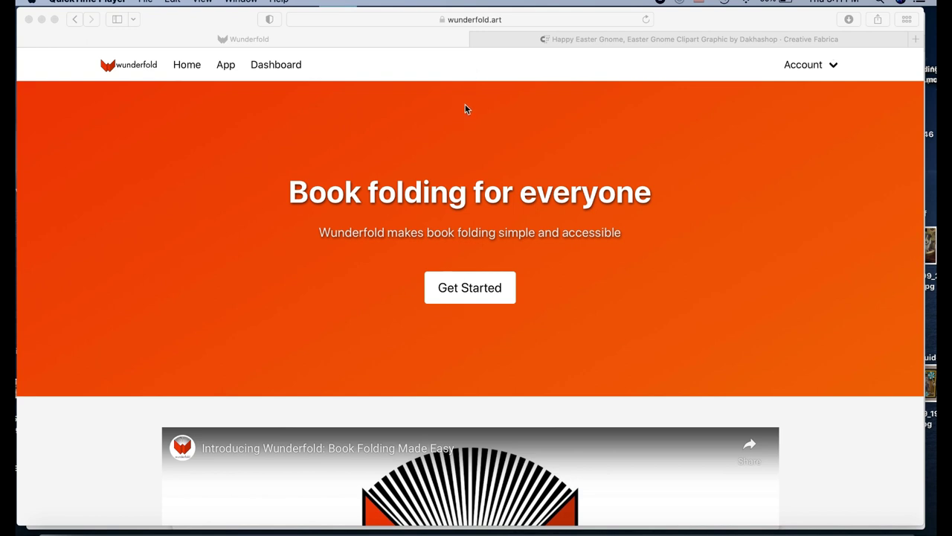
Go to the dashboard and start a new book folding pattern.
click(295, 70)
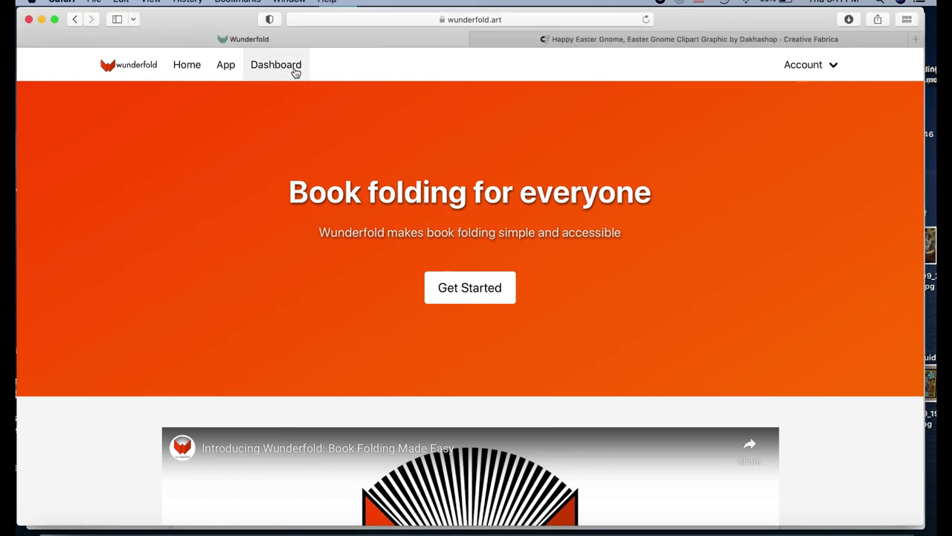
click(285, 68)
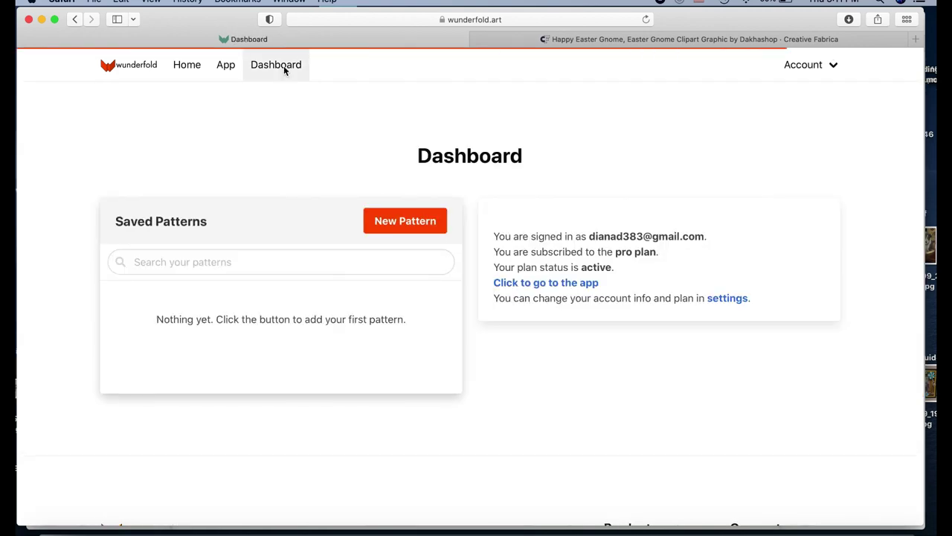
click(406, 222)
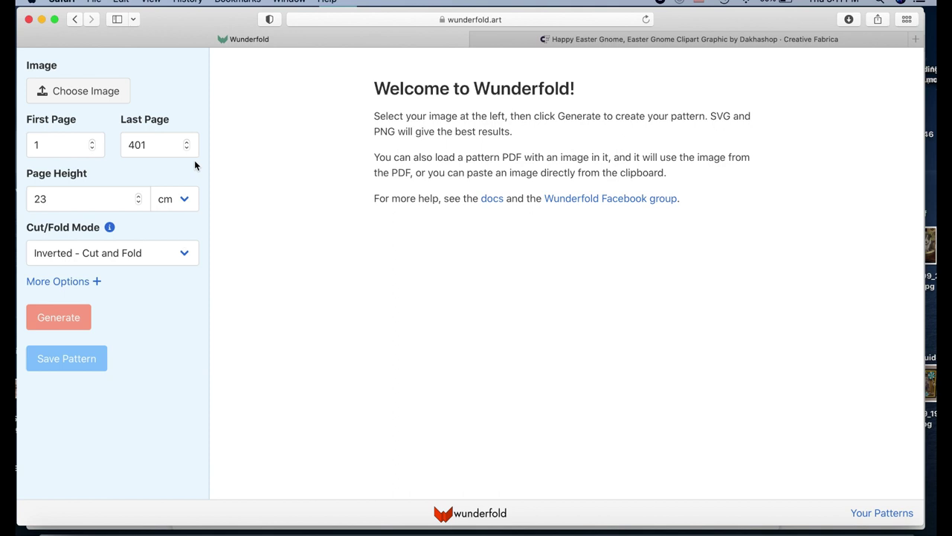
Upload the file "2 Happy Easter Gnome PNG.png" as the image for the pattern.
click(97, 89)
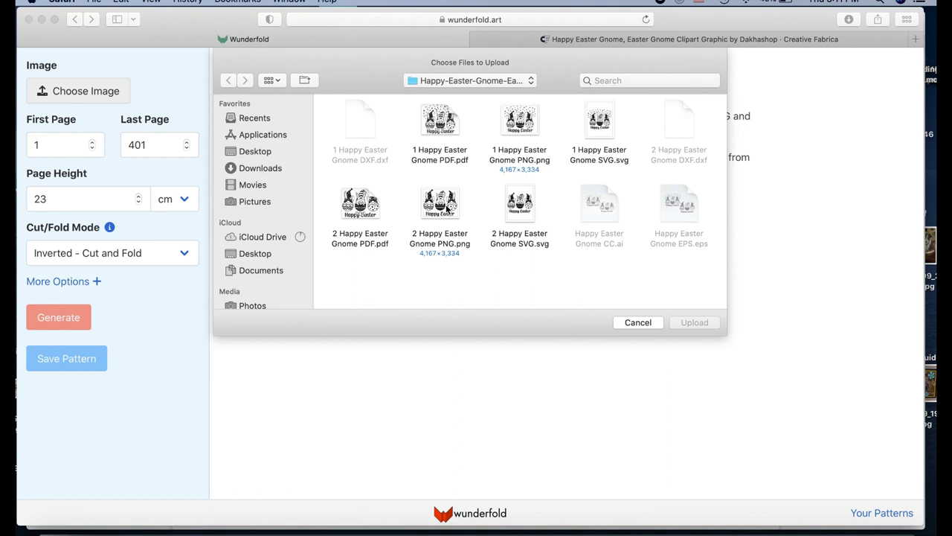
click(447, 211)
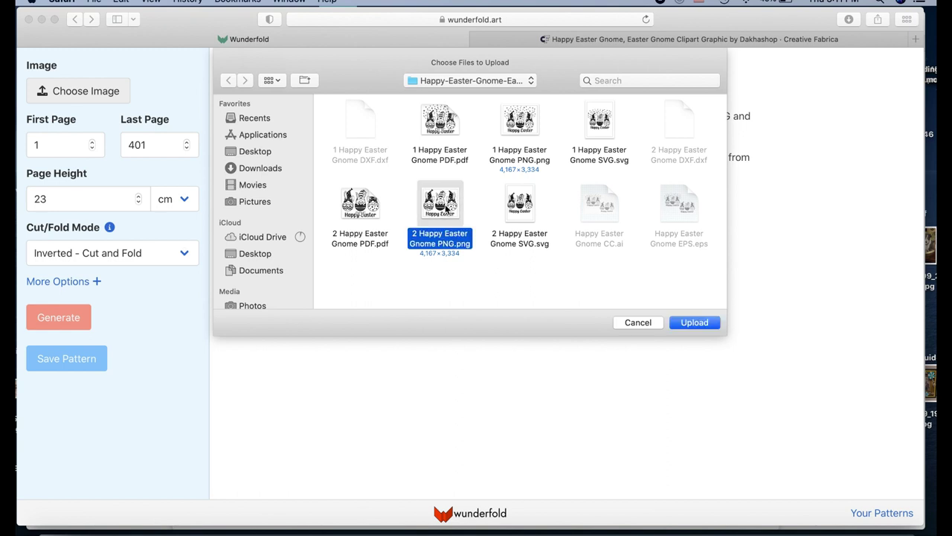
click(699, 322)
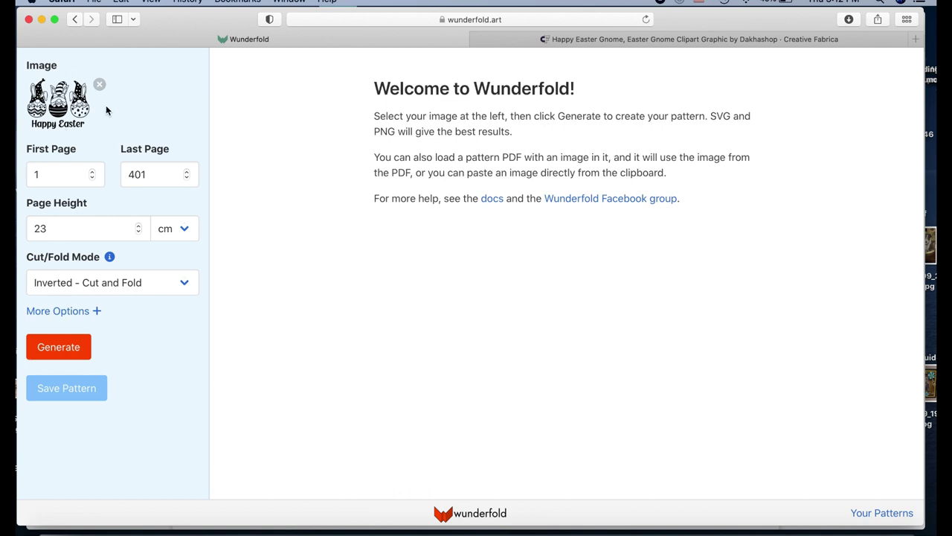
Set the last page of the book to 335.
click(79, 174)
click(166, 169)
click(79, 174)
click(153, 175)
double_click(153, 174)
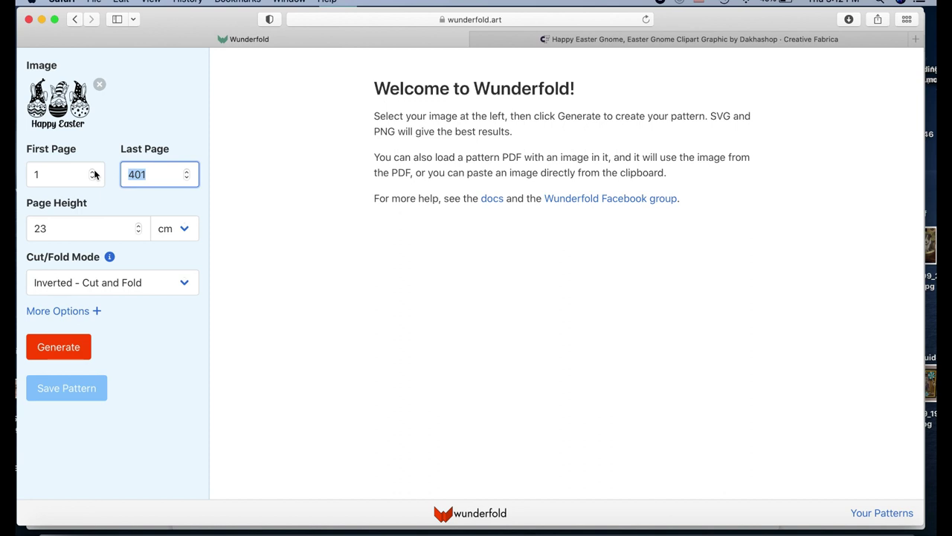
text(335)
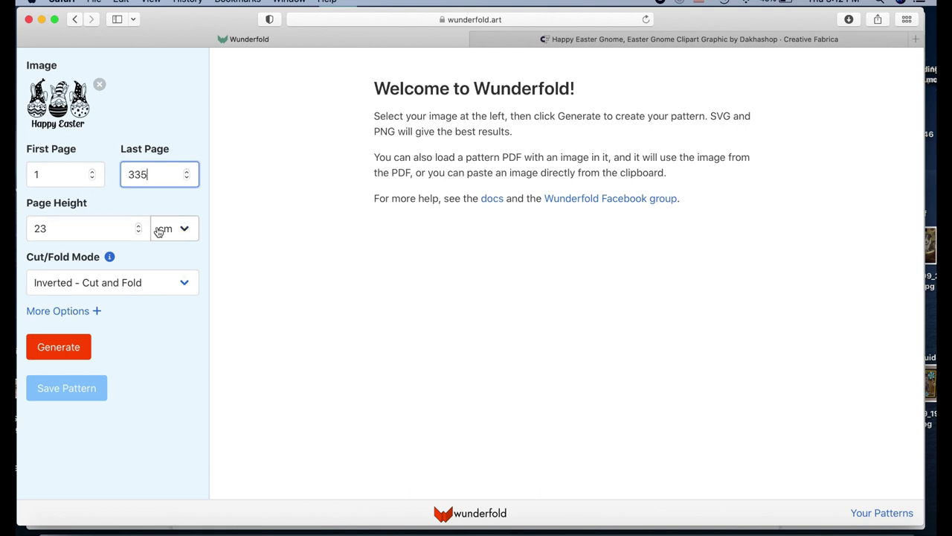
Generate the pattern with the page height in cm and the Inverted - Cut and Fold mode.
click(190, 230)
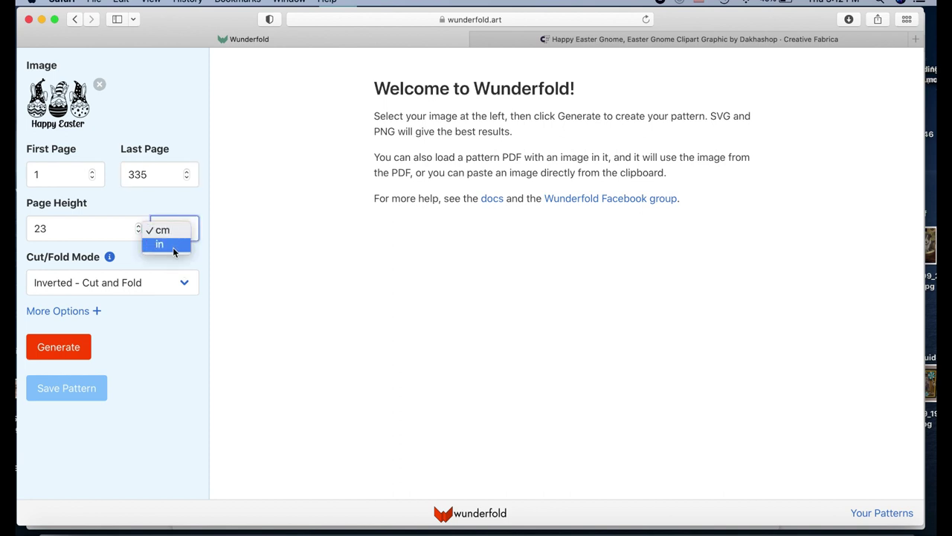
click(185, 229)
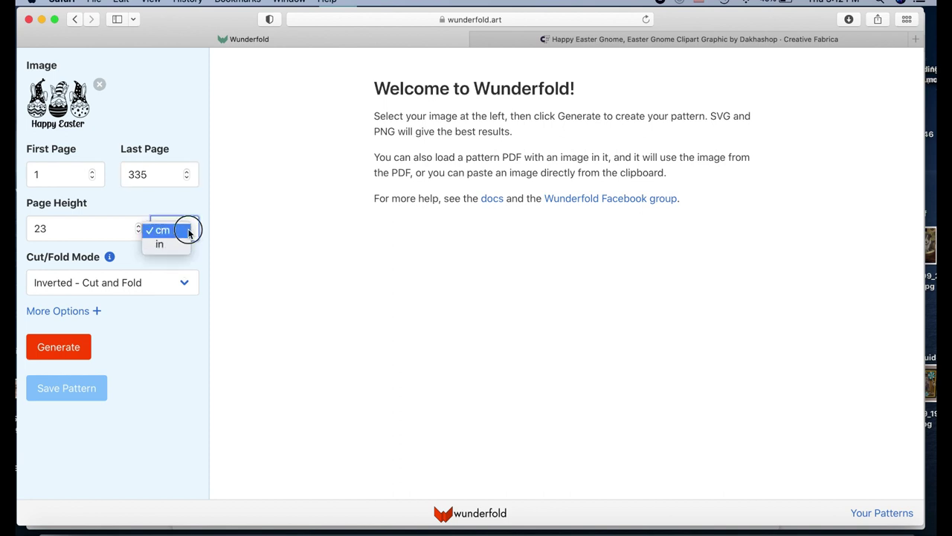
click(184, 283)
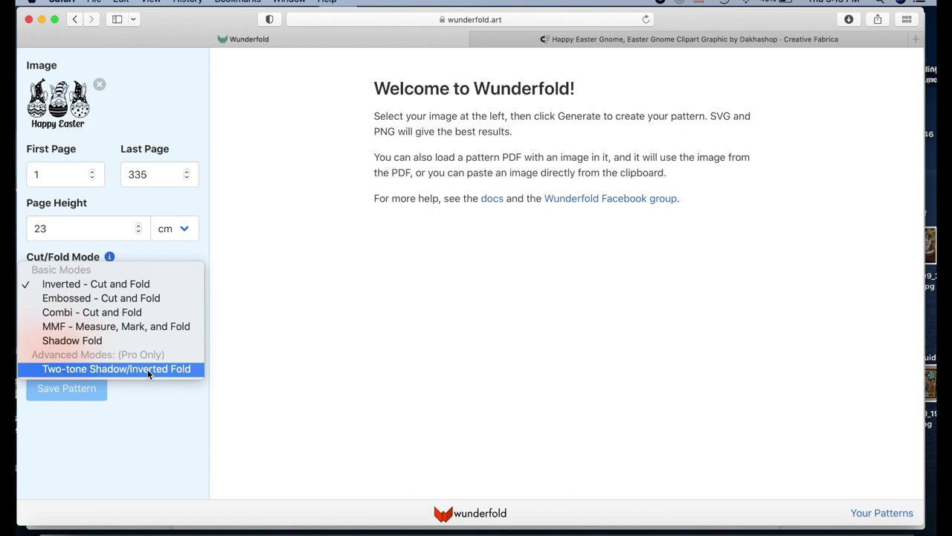
click(146, 369)
click(170, 284)
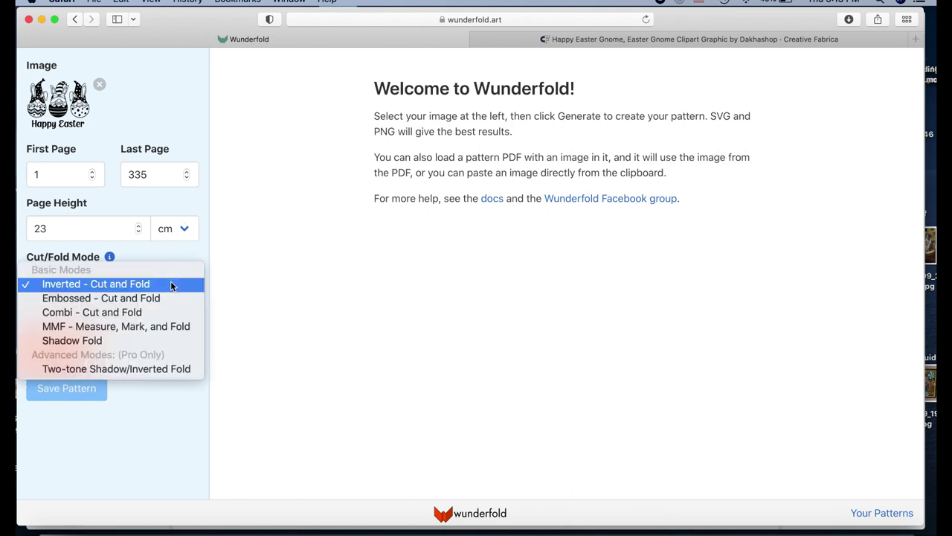
click(166, 282)
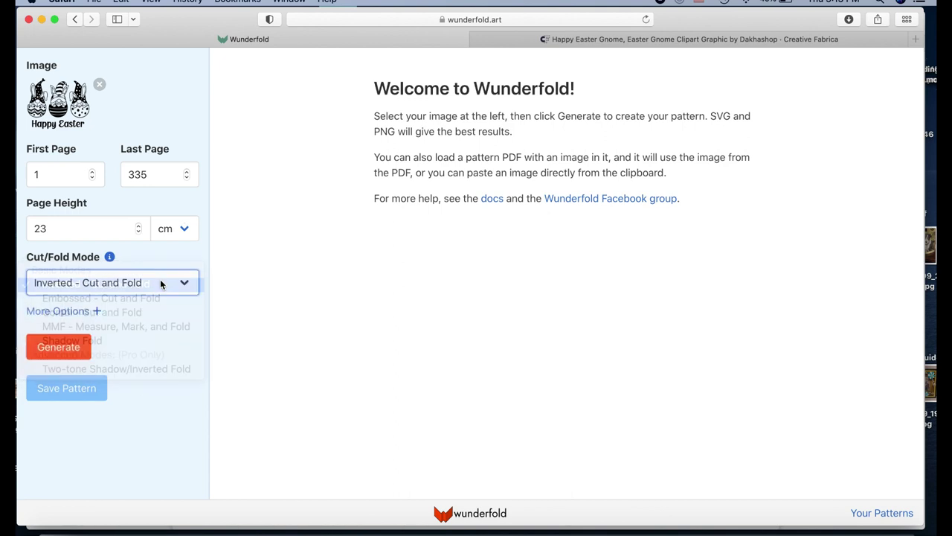
click(78, 347)
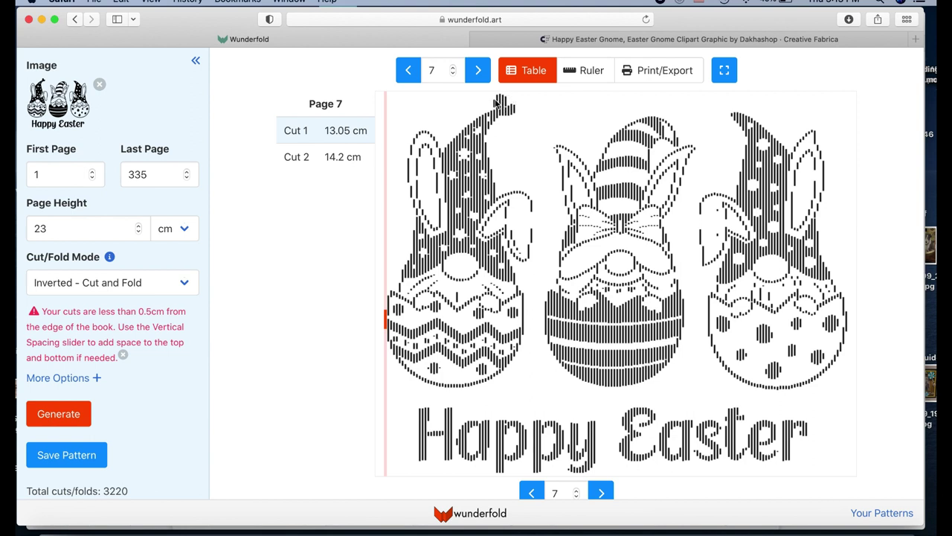
Show the additional pattern options and set the vertical spacing to 105.
click(80, 378)
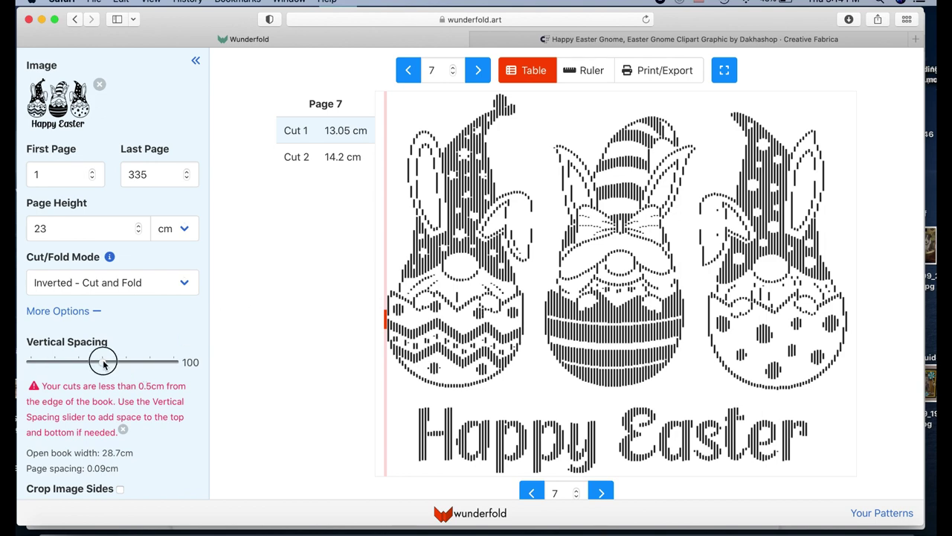
mouse_move(105, 361)
mouse_down()
mouse_move(116, 362)
mouse_move(70, 356)
mouse_move(116, 361)
mouse_move(102, 363)
mouse_up()
click(105, 363)
drag(104, 363, 108, 363)
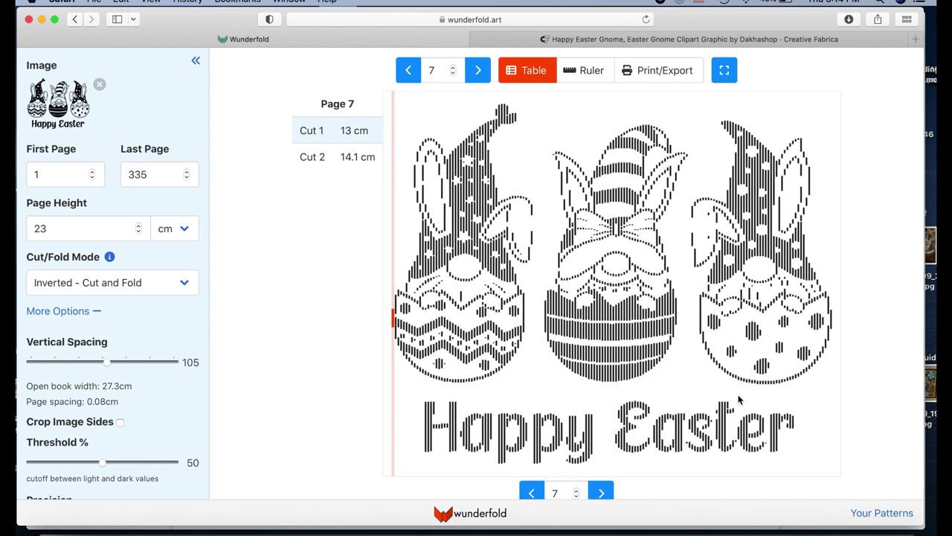
Try high and low light/dark cutoff thresholds on the pattern and settle on 49%.
scroll(154, 410, down, 4)
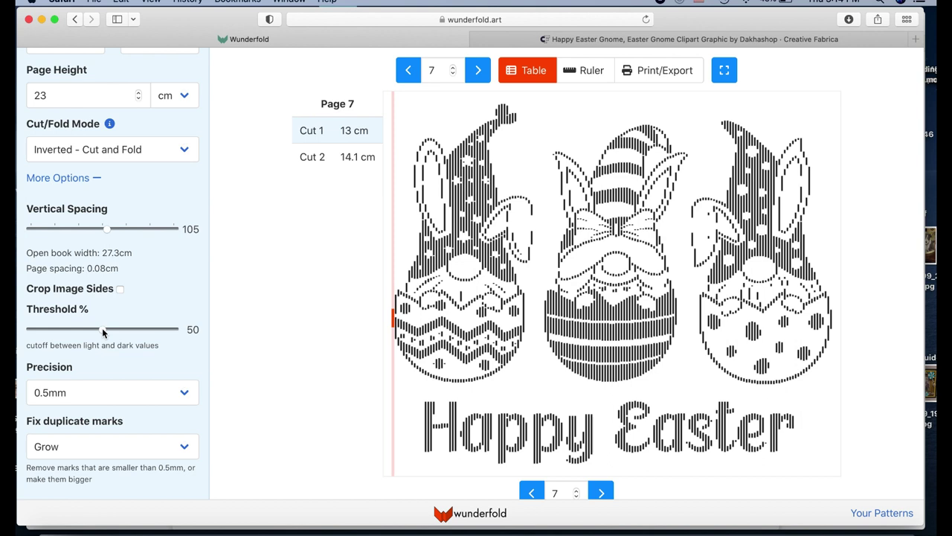
drag(103, 332, 152, 328)
drag(73, 326, 101, 332)
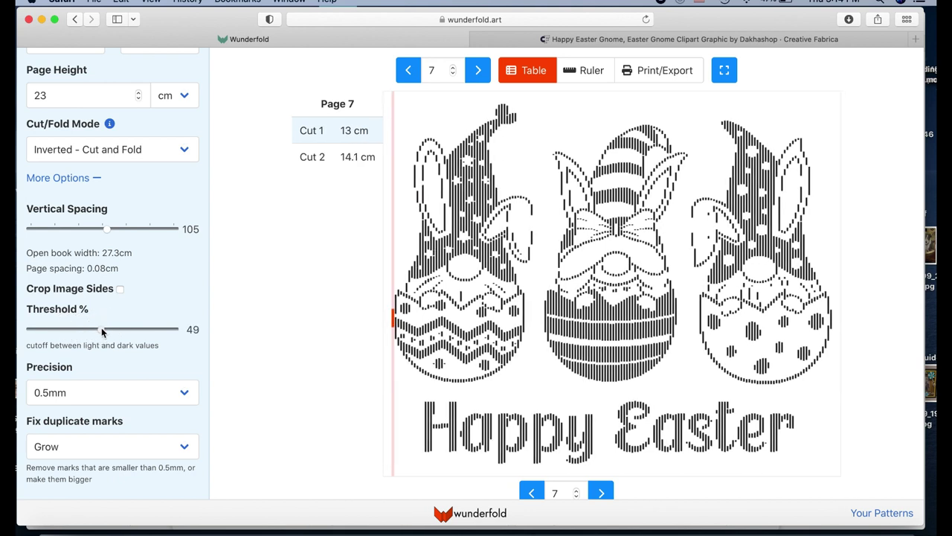
Choose 0.5mm as the precision and Grow as the method for fixing duplicate marks.
click(185, 399)
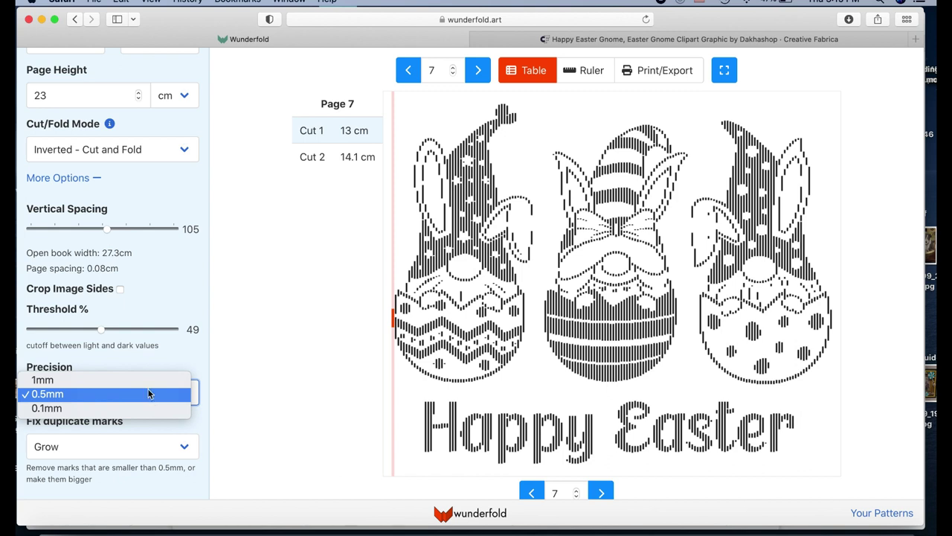
click(151, 394)
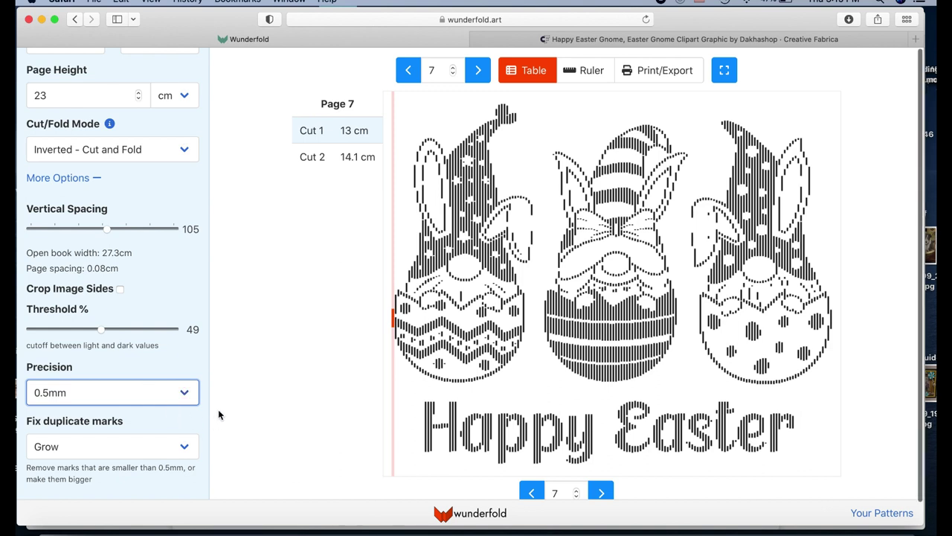
scroll(182, 420, down, 1)
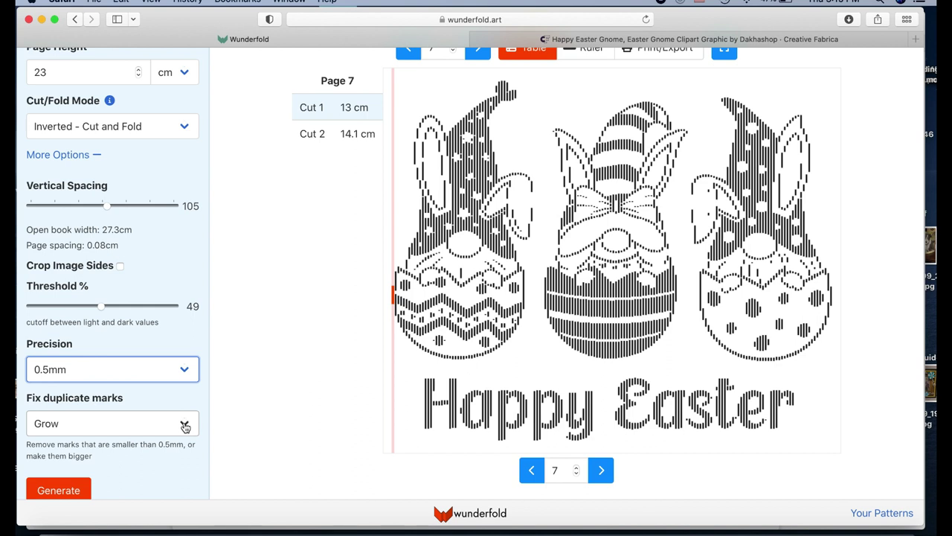
click(184, 424)
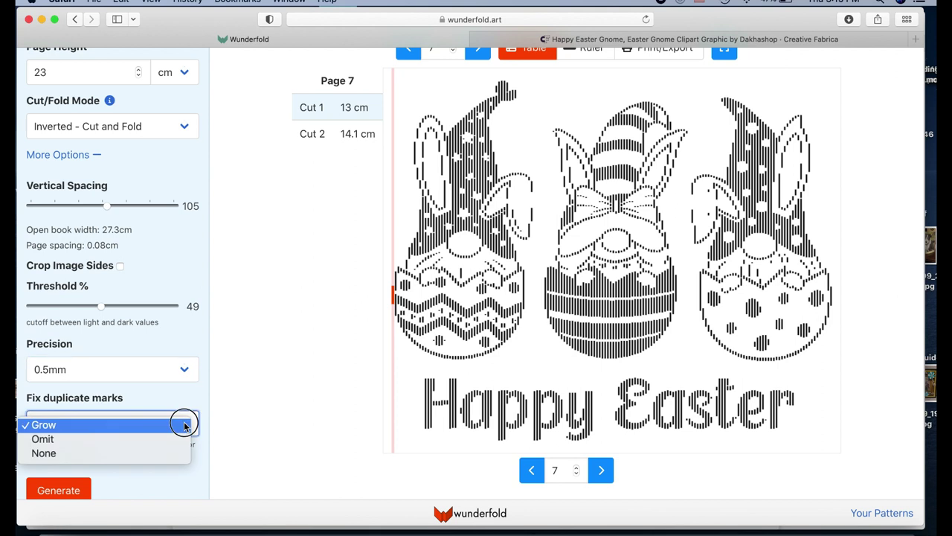
click(105, 430)
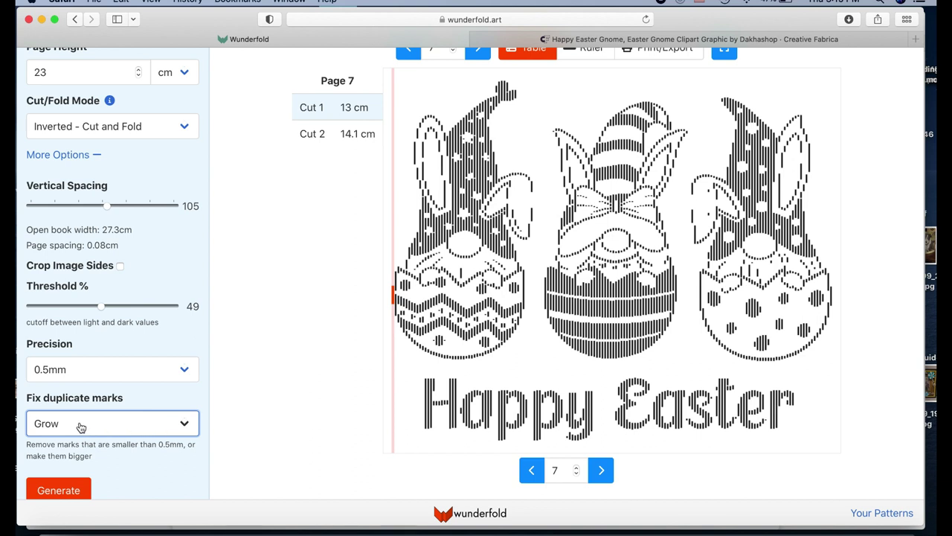
Step back through the pattern's pages to view the marks for page 1.
scroll(327, 335, up, 1)
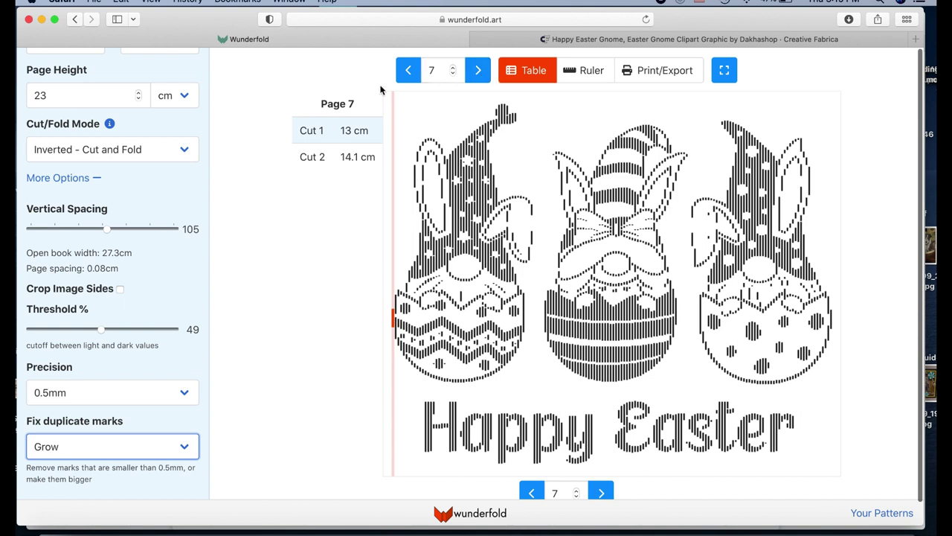
click(410, 72)
click(410, 71)
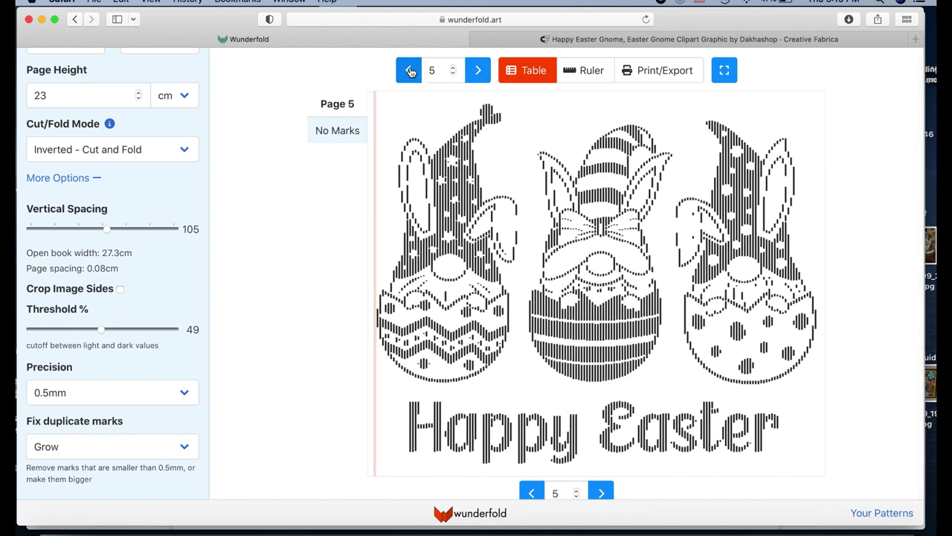
click(410, 71)
click(410, 71)
click(410, 72)
click(410, 72)
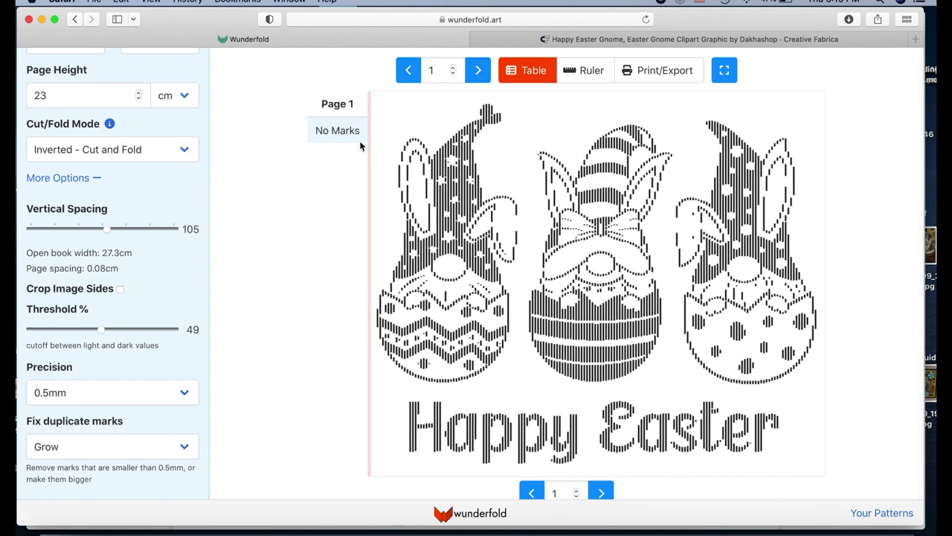
Step forward through the pattern's pages from page 1 to view the cut marks for page 15.
click(478, 70)
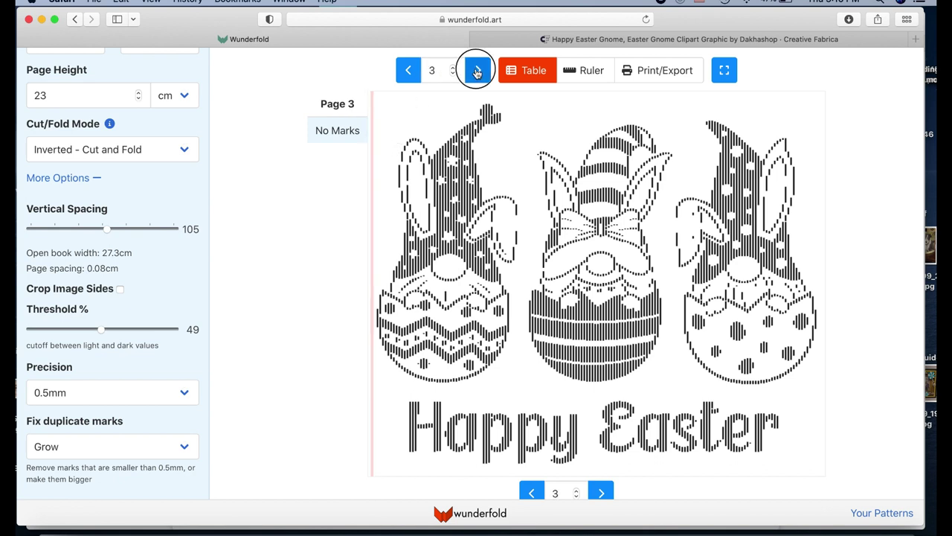
click(477, 70)
click(478, 70)
click(477, 70)
click(478, 70)
click(478, 70)
click(478, 70)
click(478, 70)
click(478, 70)
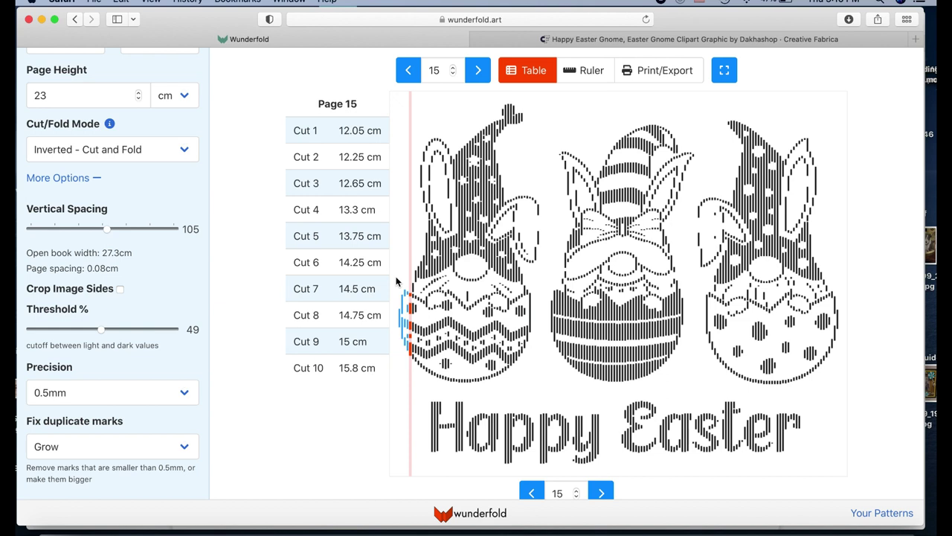
Step back to page 7 of the pattern and forward again to page 13, viewing the cut marks along the way.
click(408, 72)
click(408, 72)
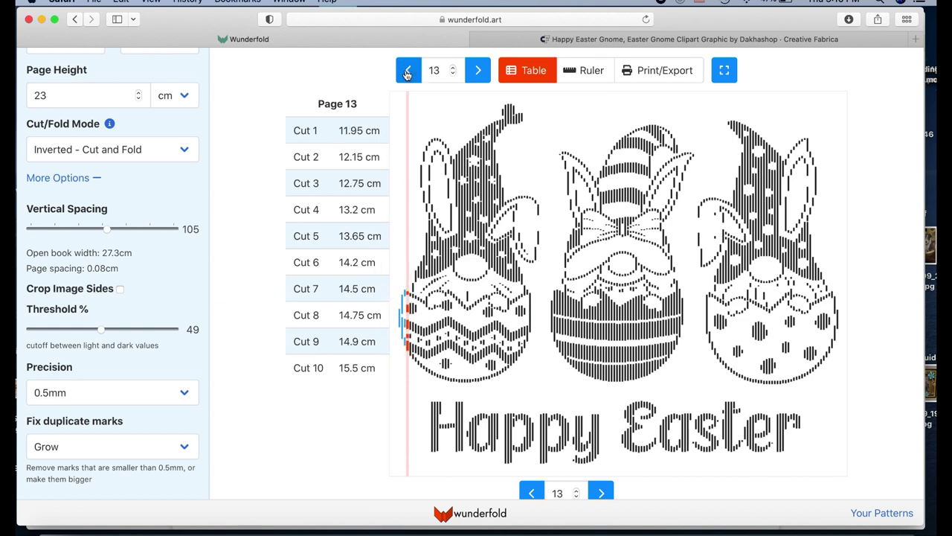
click(408, 72)
click(408, 72)
click(407, 72)
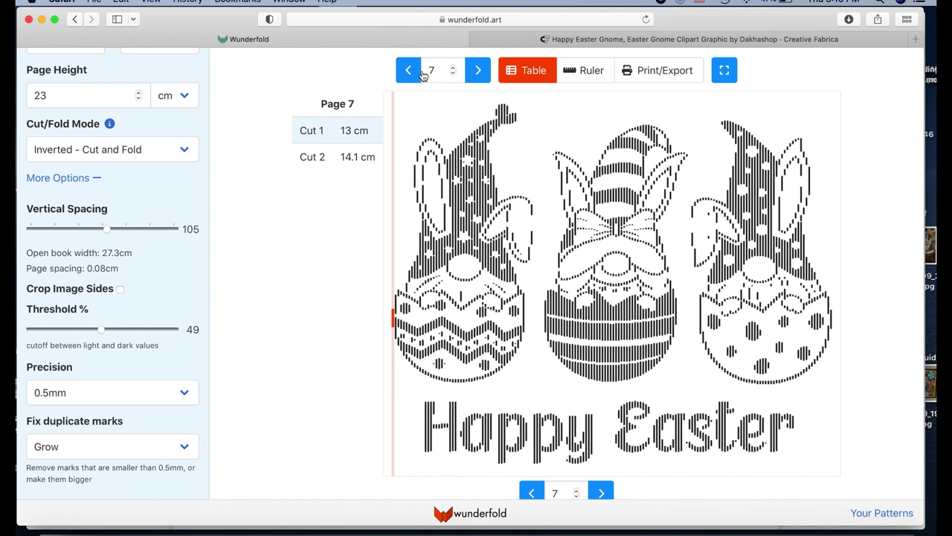
click(480, 69)
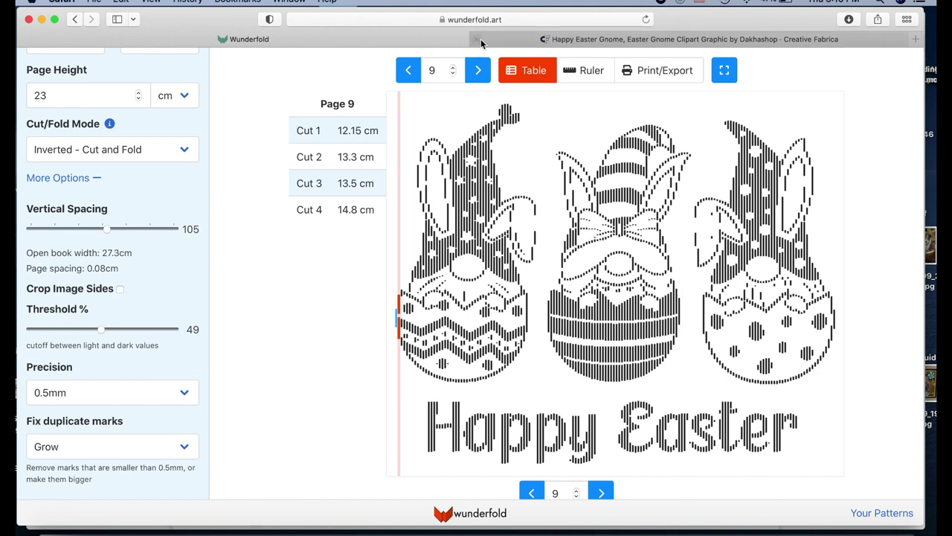
click(478, 72)
click(479, 72)
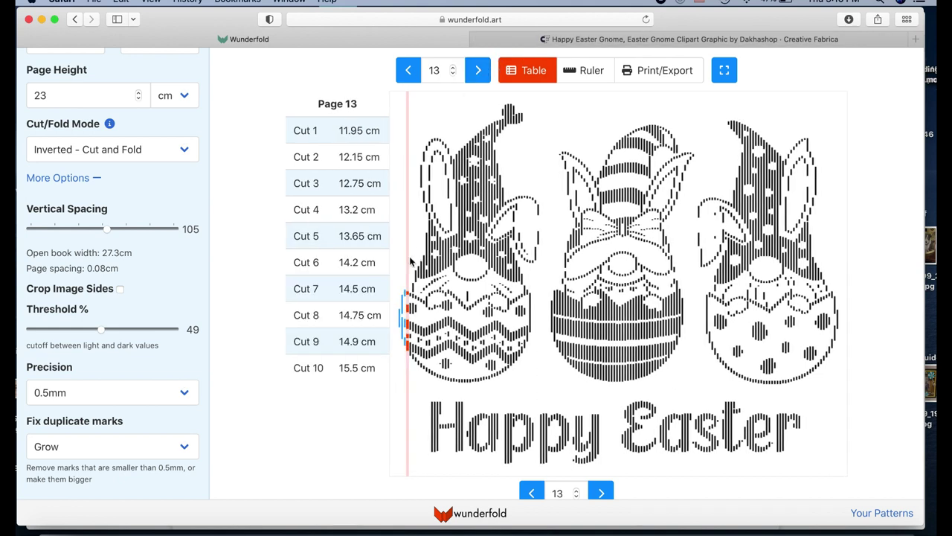
Jump to pages further along the pattern straight from the preview, including 81, 129 and 261, to view their cut marks.
click(503, 261)
click(501, 260)
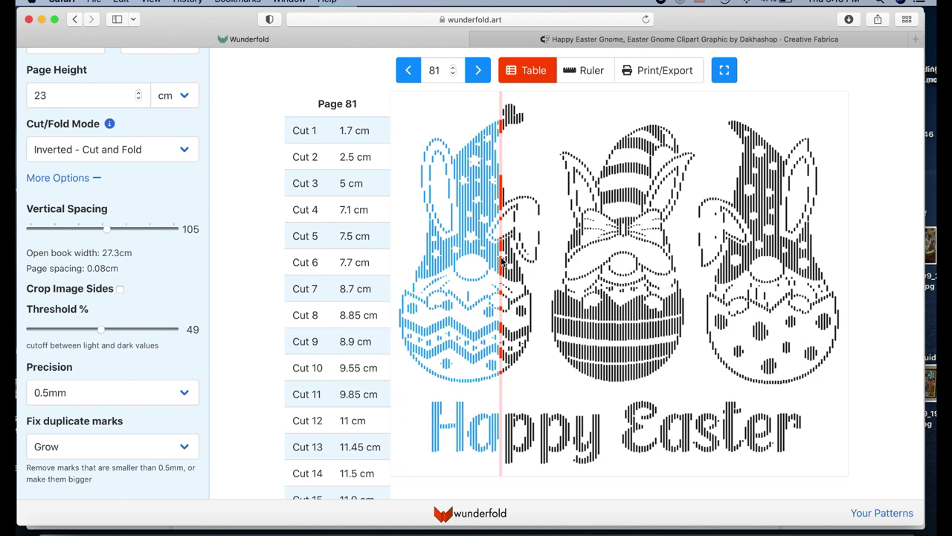
click(568, 260)
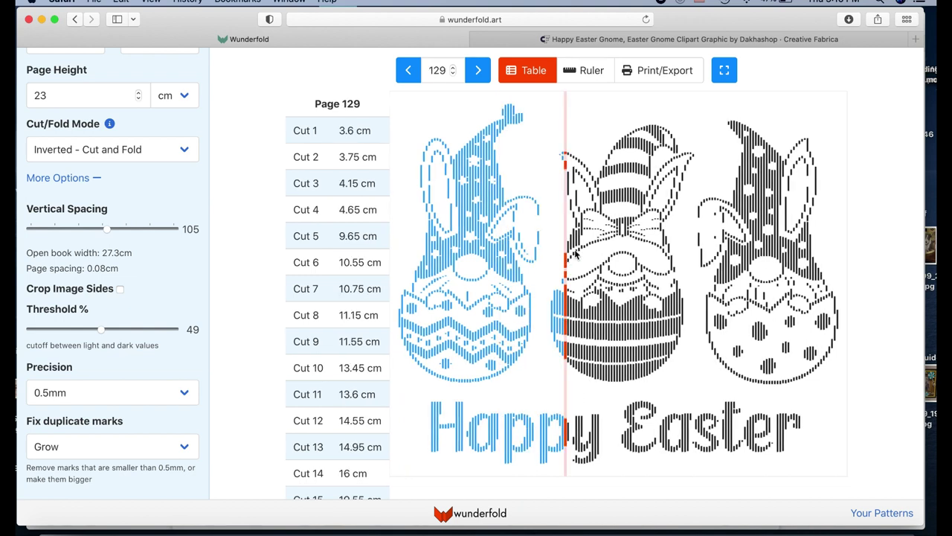
click(675, 248)
click(749, 265)
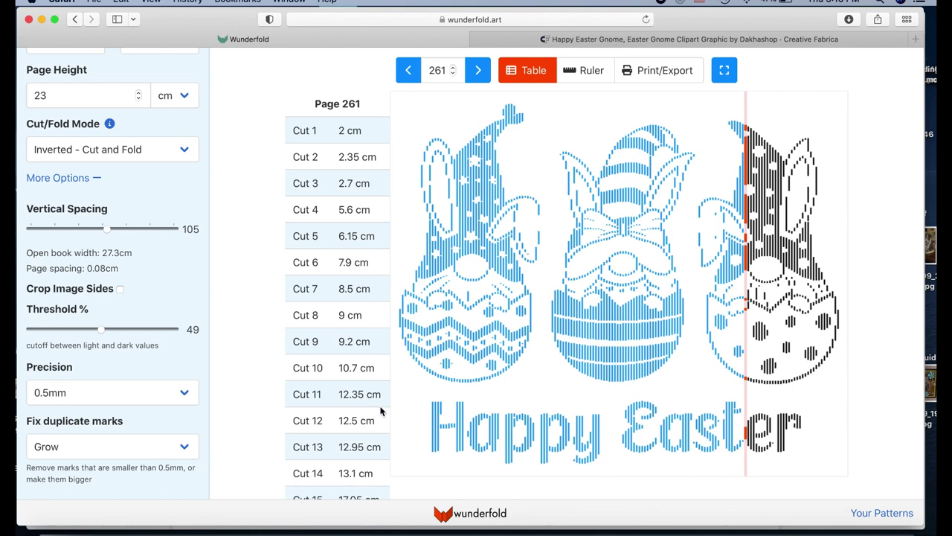
Jump back to pages 113 and 49 in the pattern preview and read through page 49's full cut list.
click(543, 268)
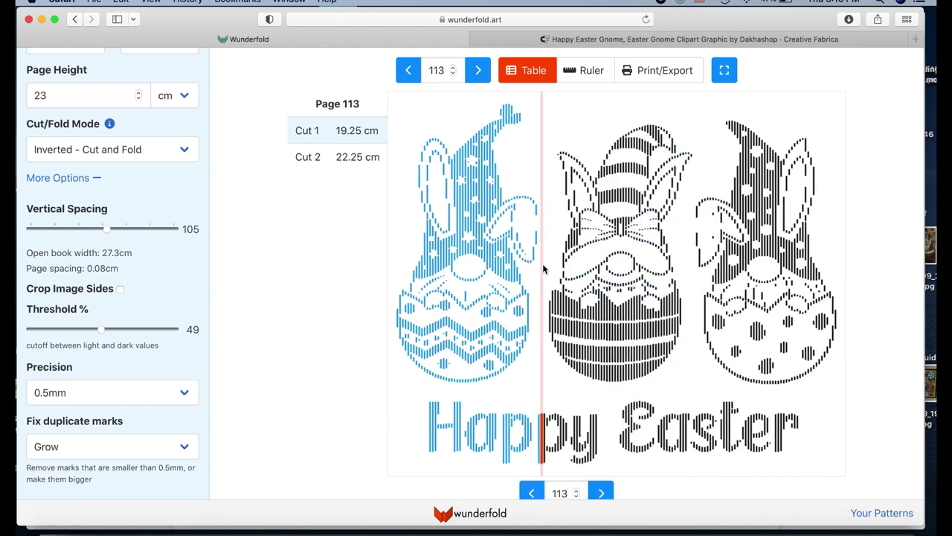
click(456, 275)
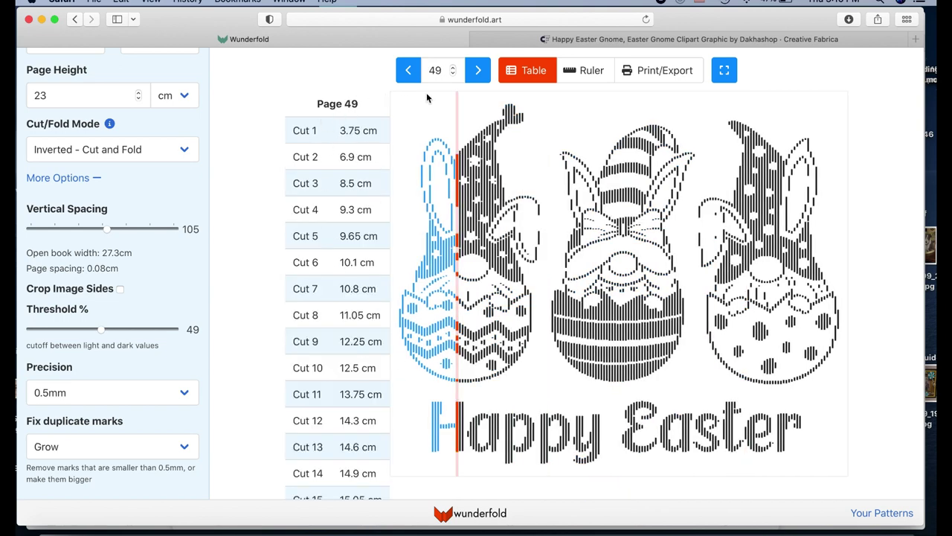
scroll(532, 298, down, 5)
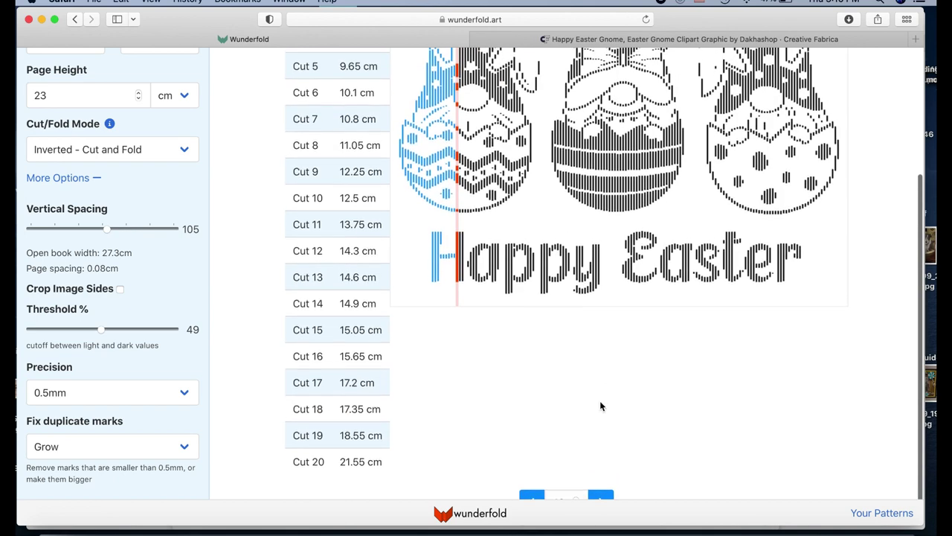
scroll(609, 438, up, 5)
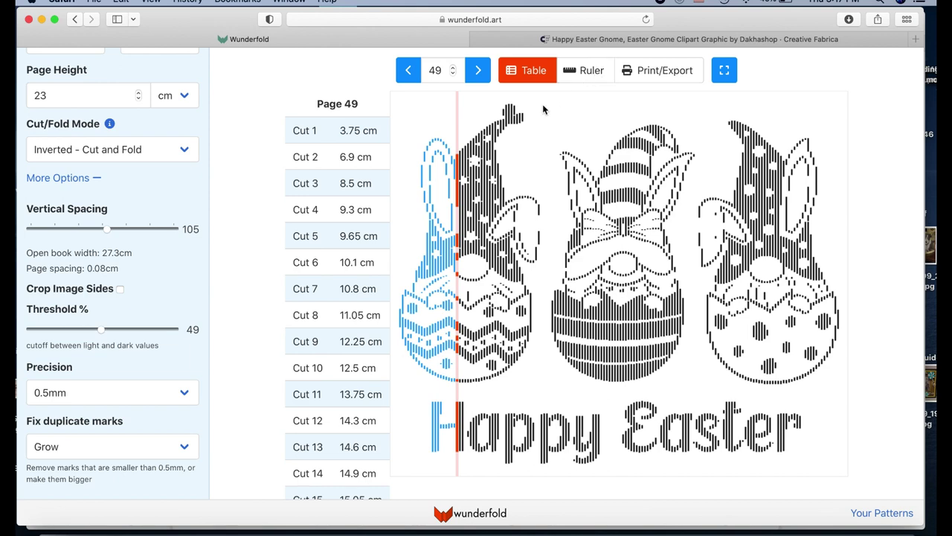
Show page 49's marks on the ruler, examine the highlighted cut positions, and return to the table view.
click(594, 72)
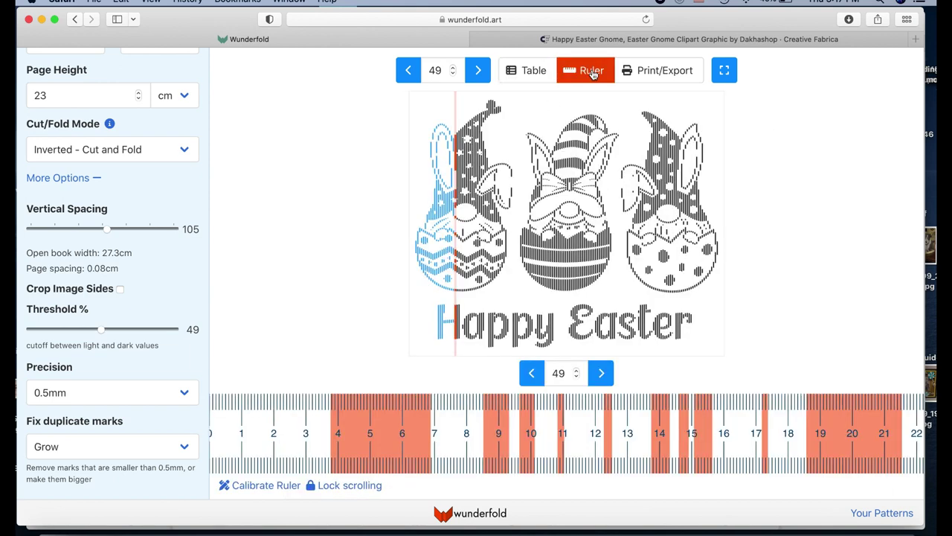
scroll(350, 372, down, 1)
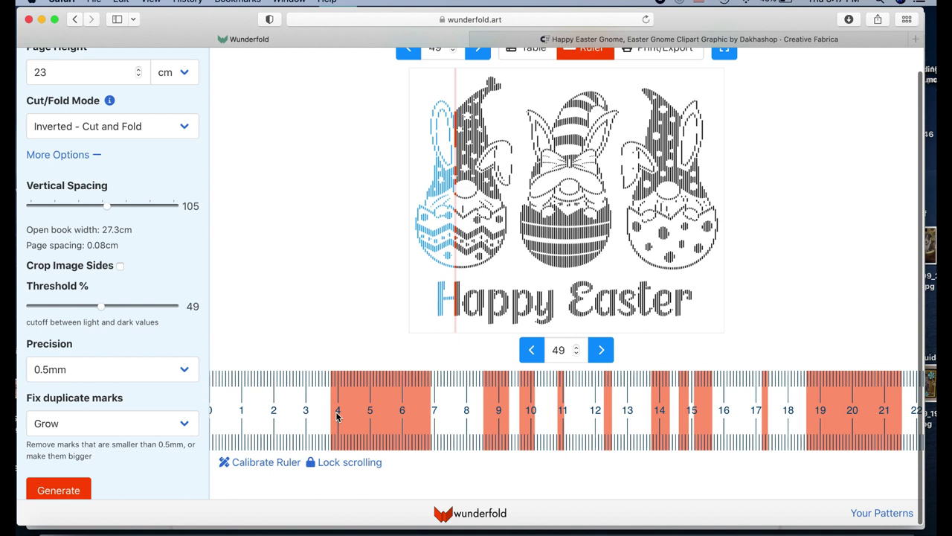
click(331, 377)
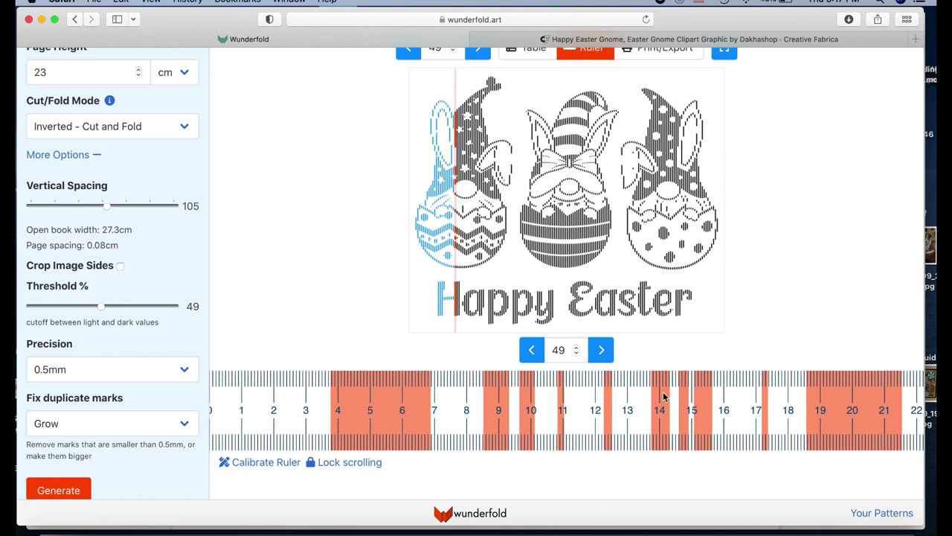
scroll(602, 374, up, 2)
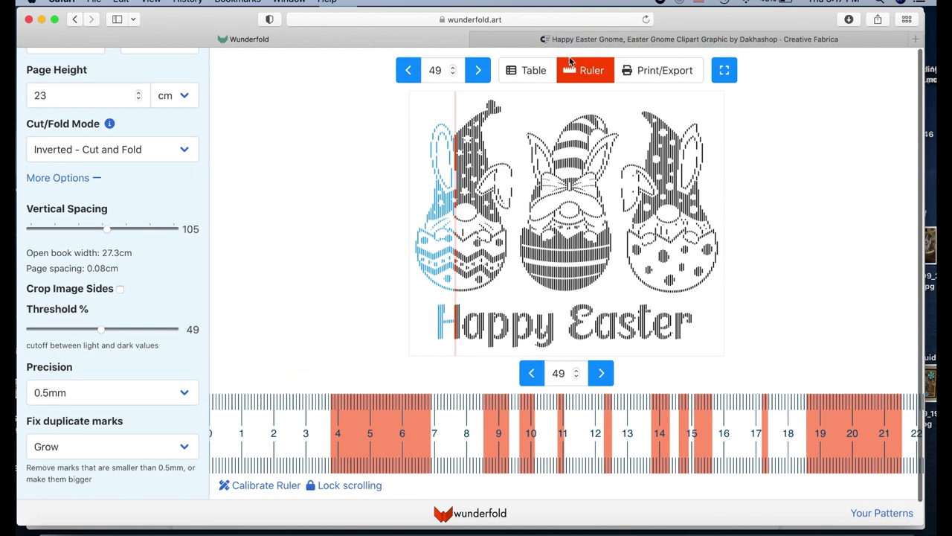
click(523, 71)
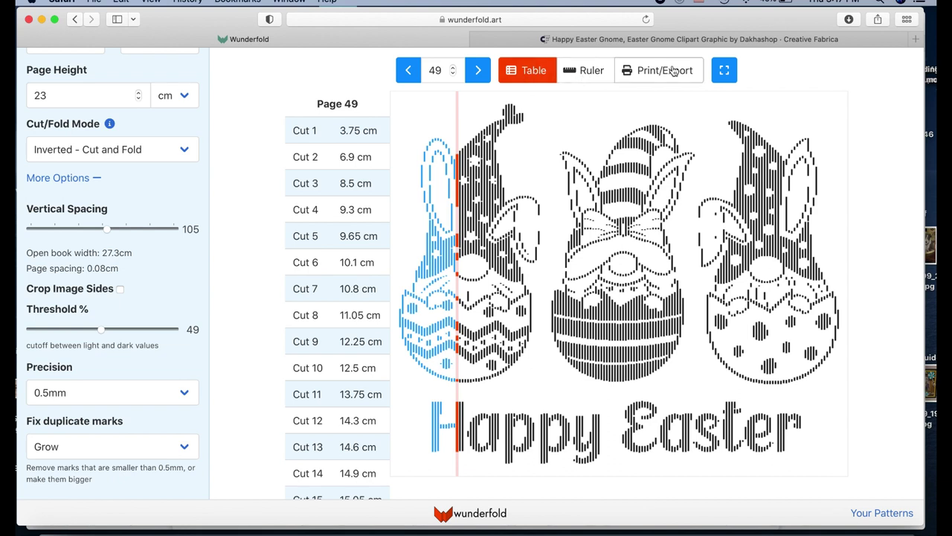
scroll(677, 275, down, 2)
scroll(655, 186, up, 2)
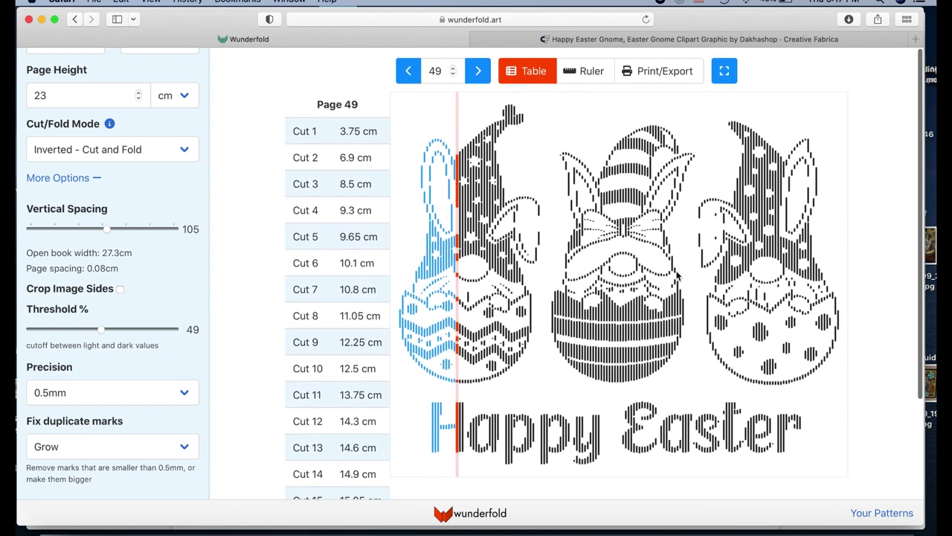
Open the print/export view and read the book fold pattern's summary and its cuts/folds table.
click(666, 77)
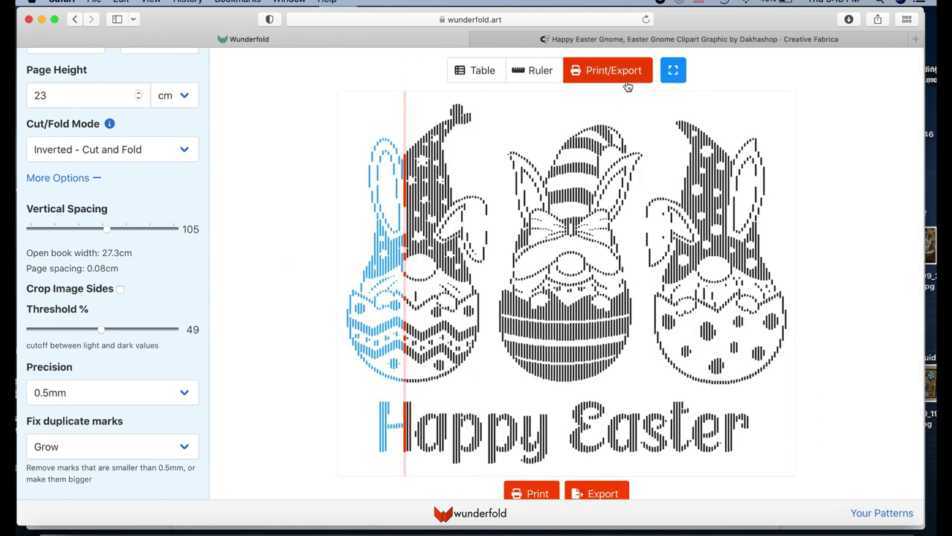
scroll(431, 186, down, 5)
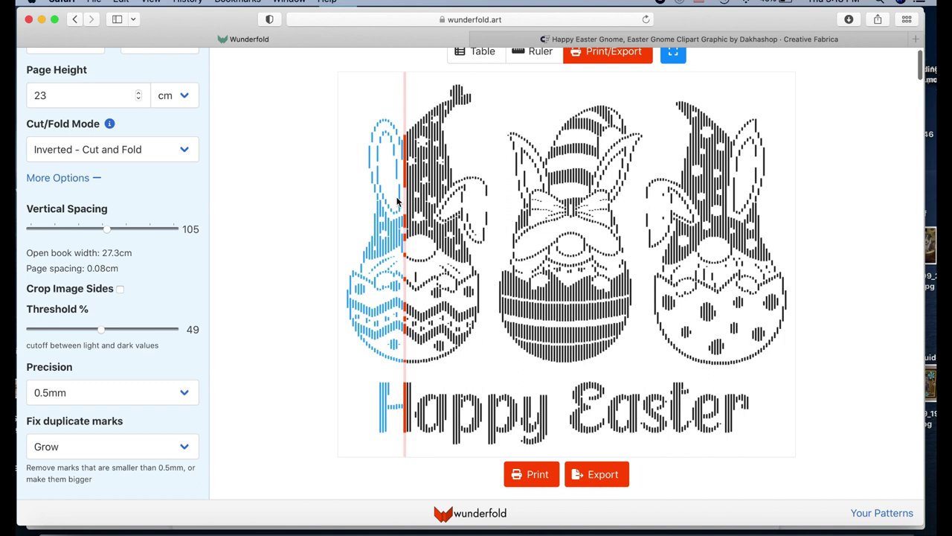
scroll(397, 201, down, 4)
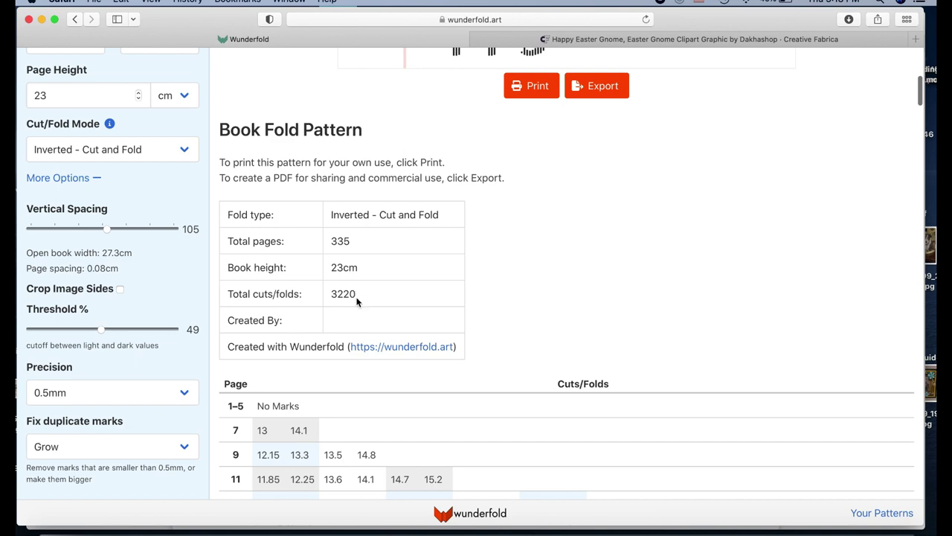
scroll(385, 314, down, 1)
scroll(385, 314, down, 7)
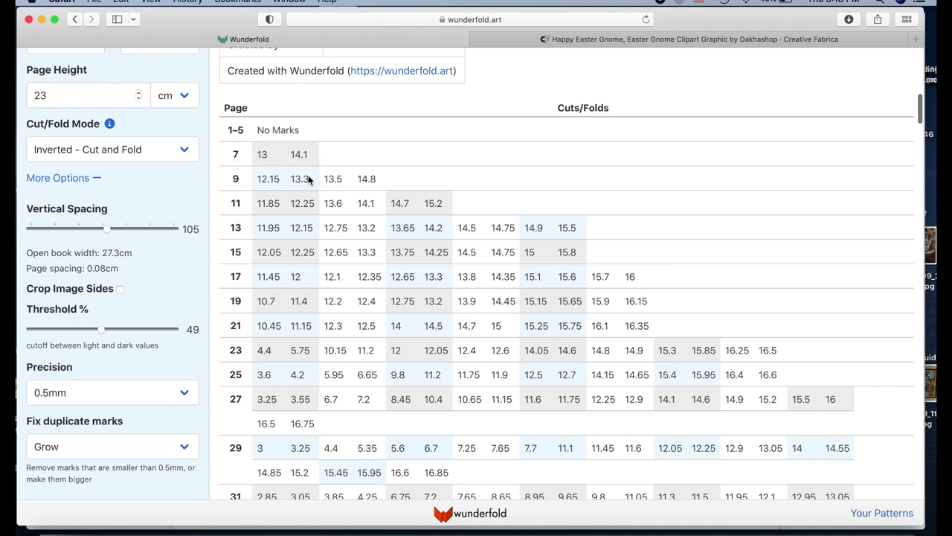
scroll(530, 471, down, 1)
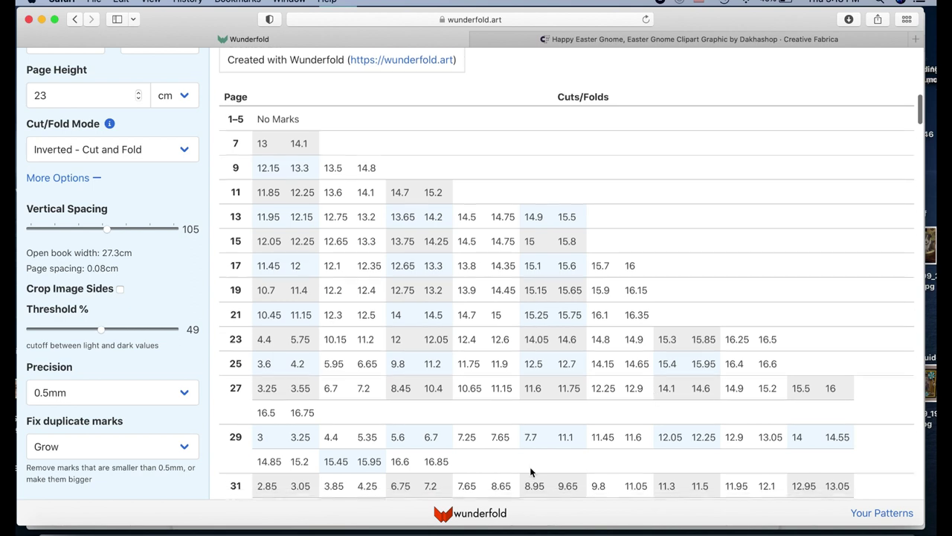
Try Shadow Fold as the cut/fold mode and review the resulting preview, pattern summary and cuts/folds table.
scroll(174, 326, up, 5)
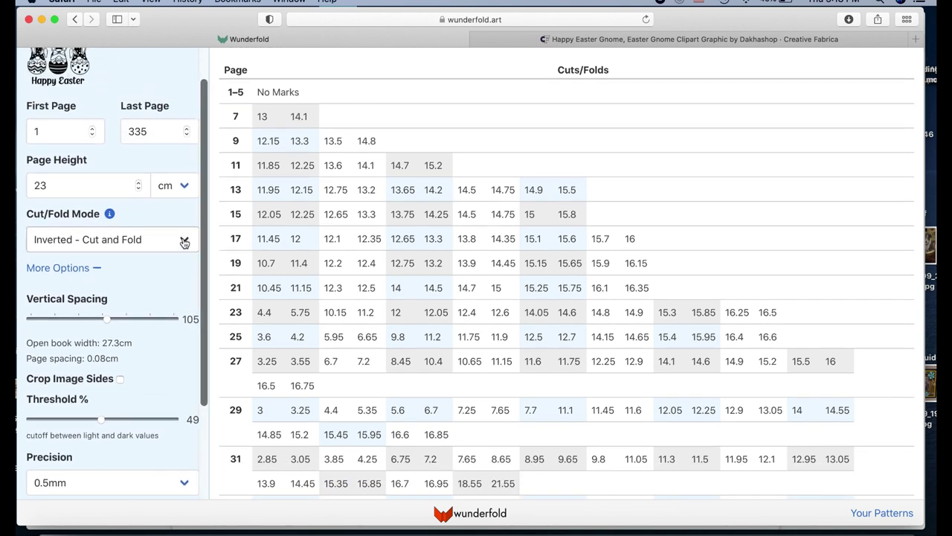
click(184, 242)
click(157, 299)
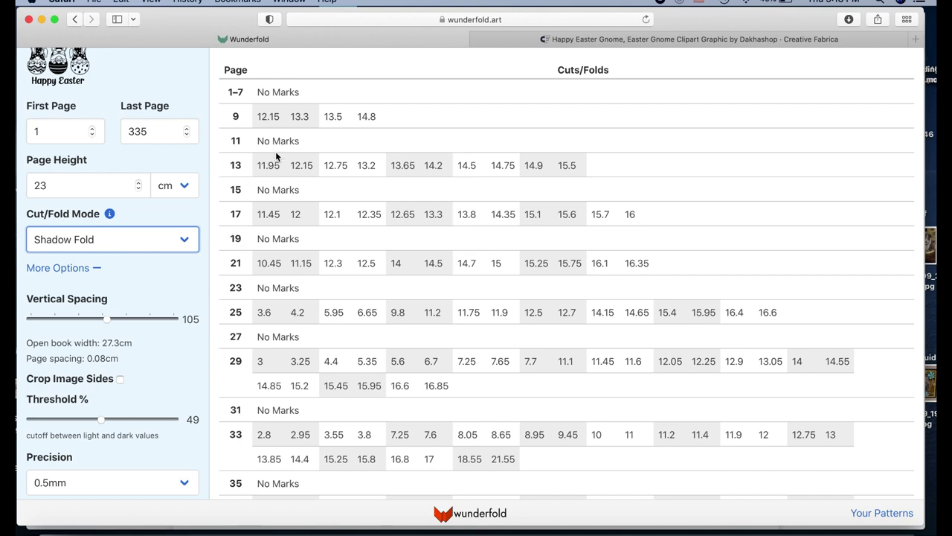
scroll(296, 259, up, 12)
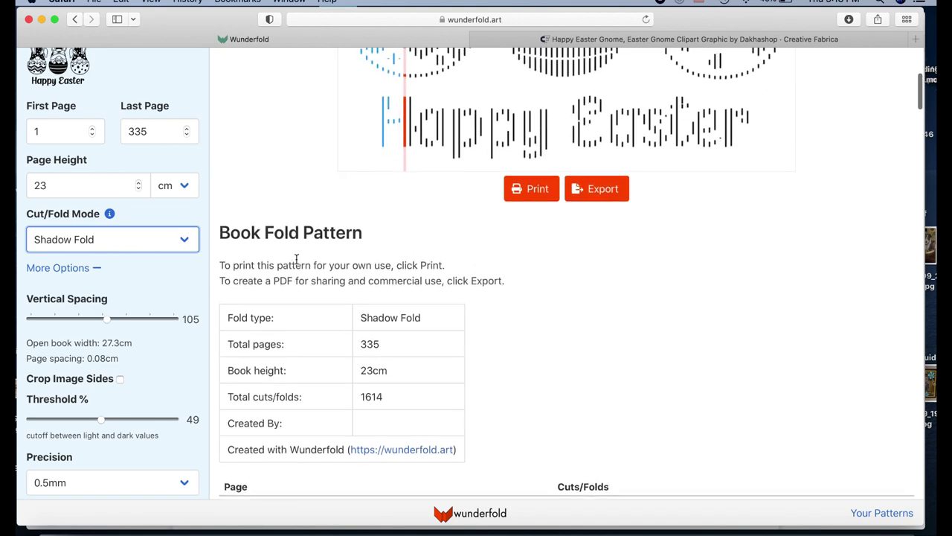
scroll(296, 259, up, 5)
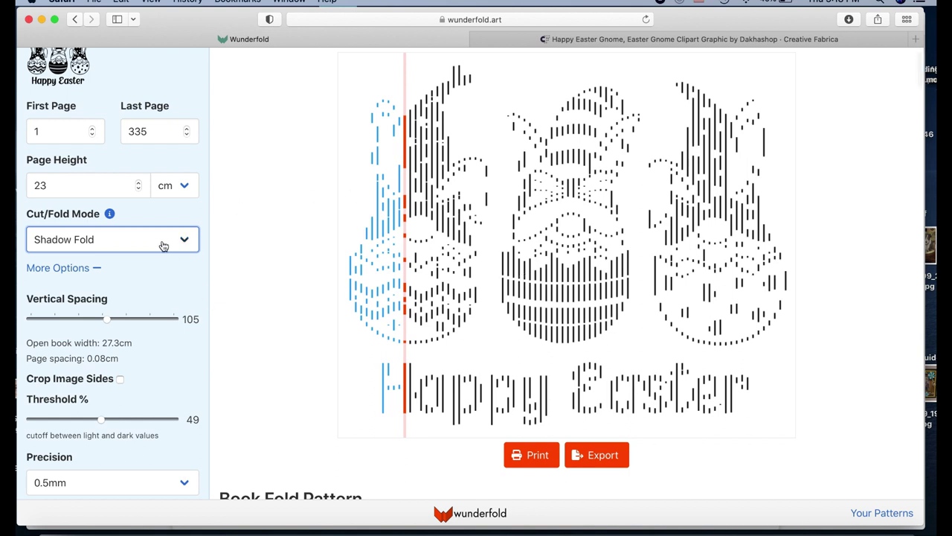
scroll(356, 390, down, 1)
scroll(356, 390, down, 10)
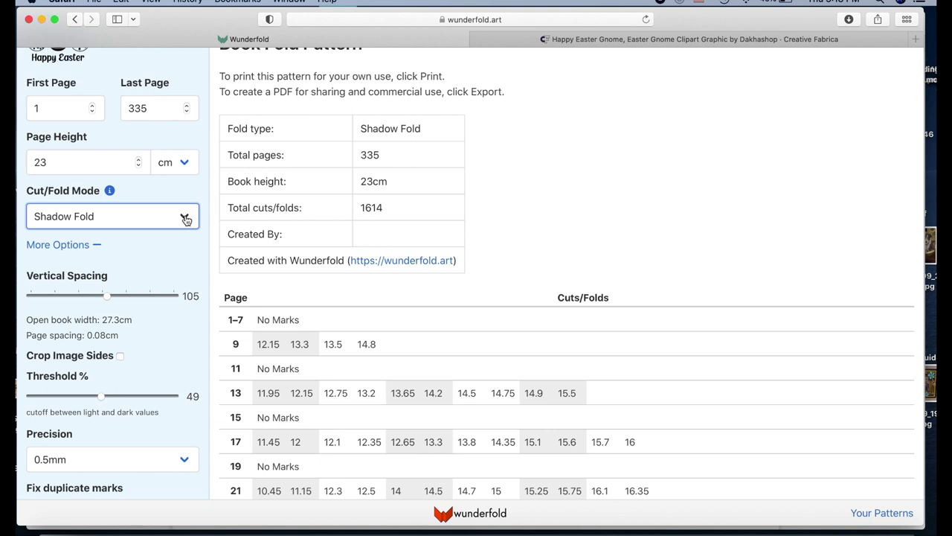
scroll(294, 345, down, 5)
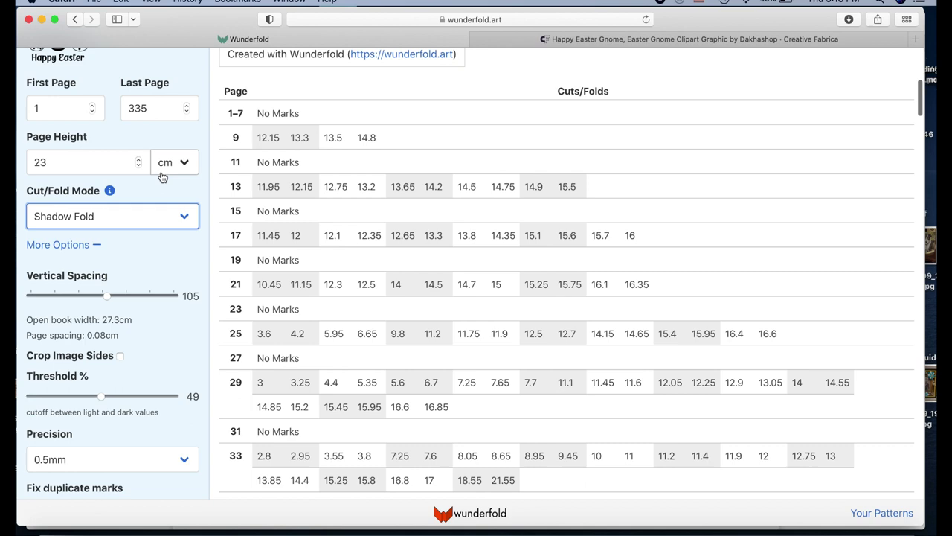
Try the Embossed - Cut and Fold mode and set the cut/fold mode back to Inverted - Cut and Fold.
click(185, 215)
click(100, 163)
click(178, 218)
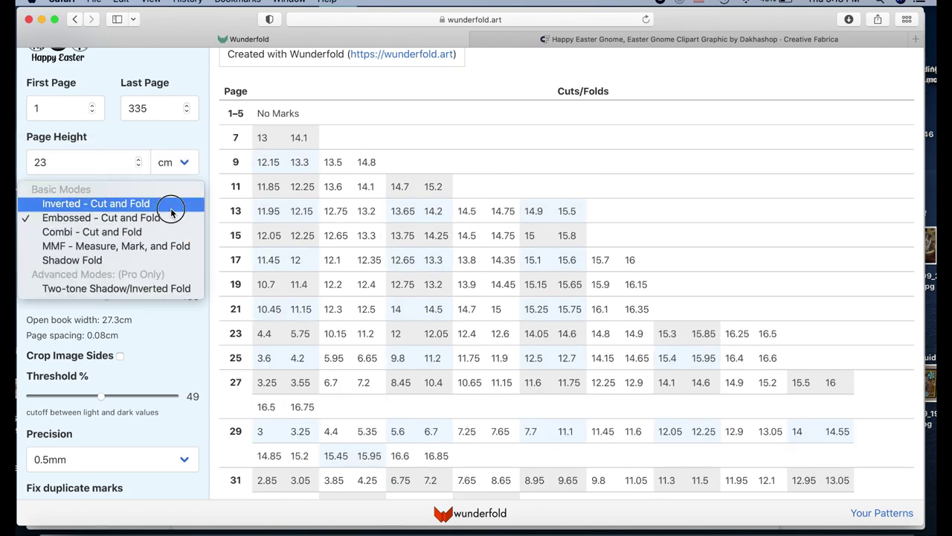
click(112, 203)
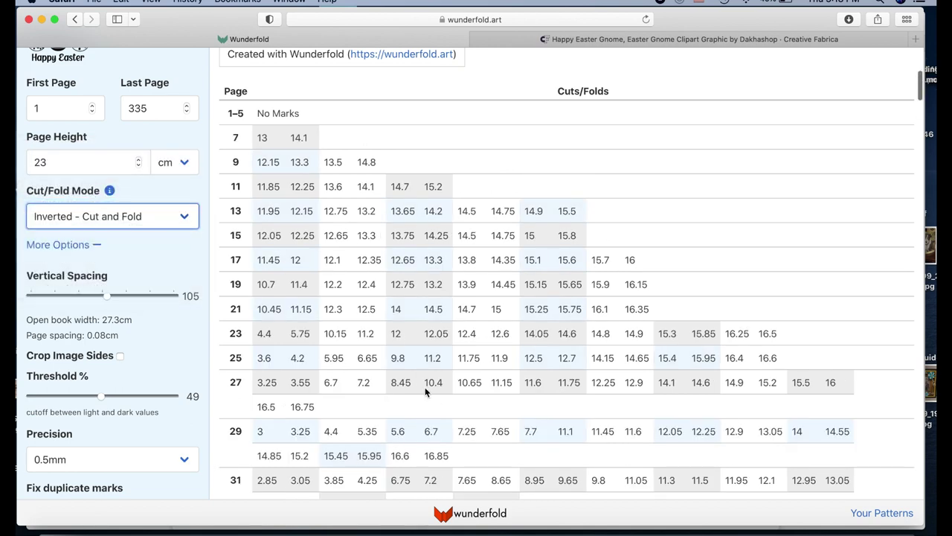
Open the pattern's export settings and preview the PDF table version with the original image.
scroll(424, 387, down, 8)
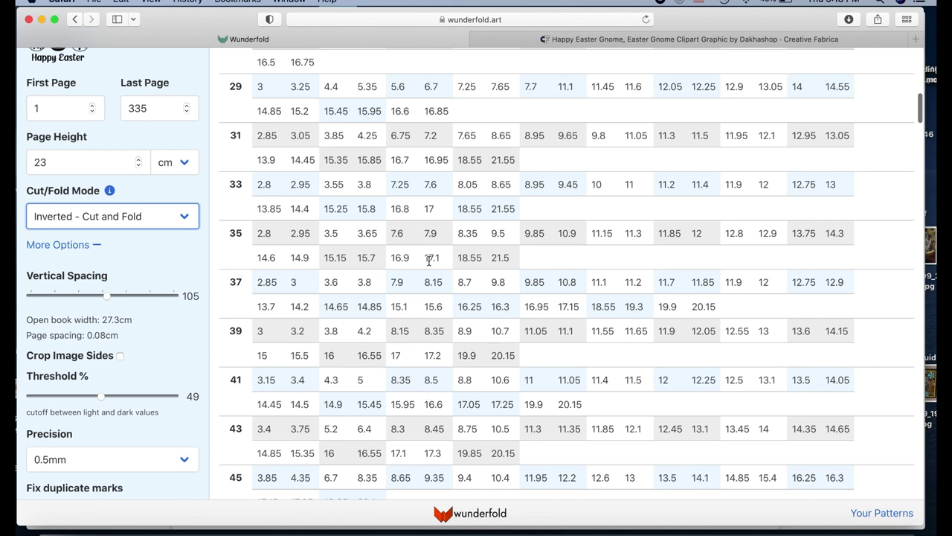
click(513, 191)
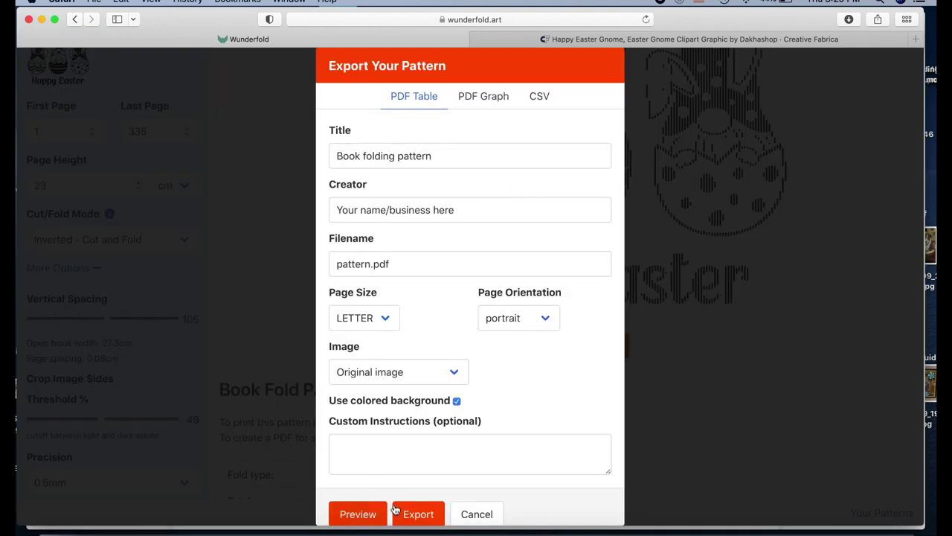
click(361, 512)
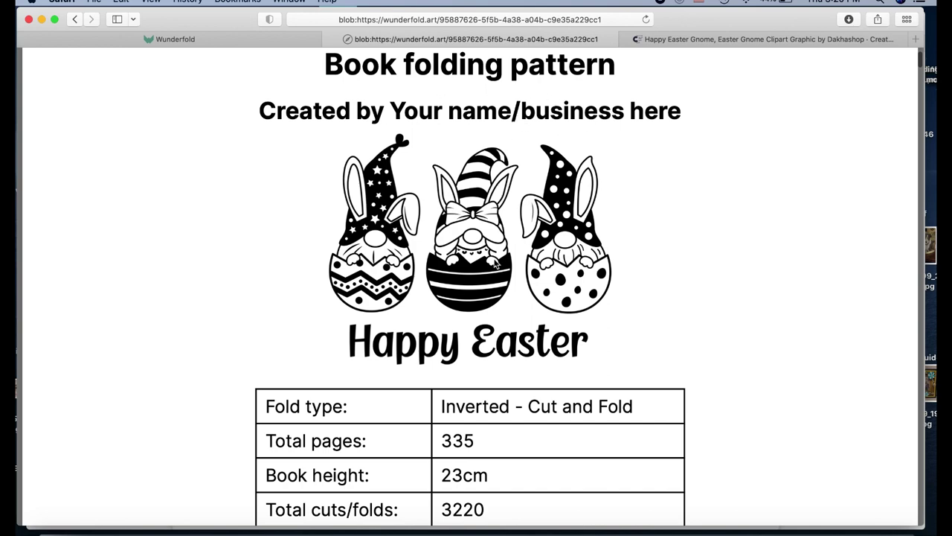
Review the exported PDF preview's cover, summary and page-by-page cuts table, and close the preview.
scroll(473, 372, down, 5)
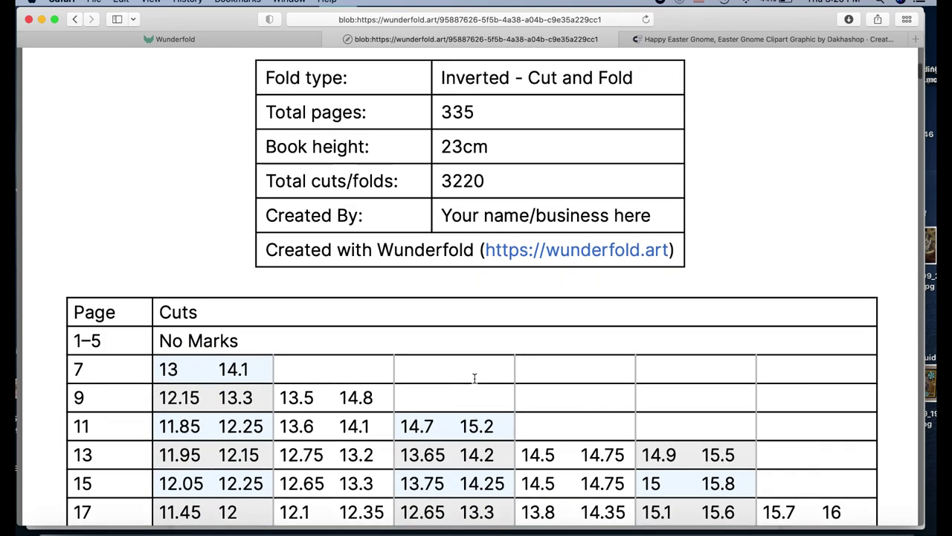
scroll(474, 379, up, 4)
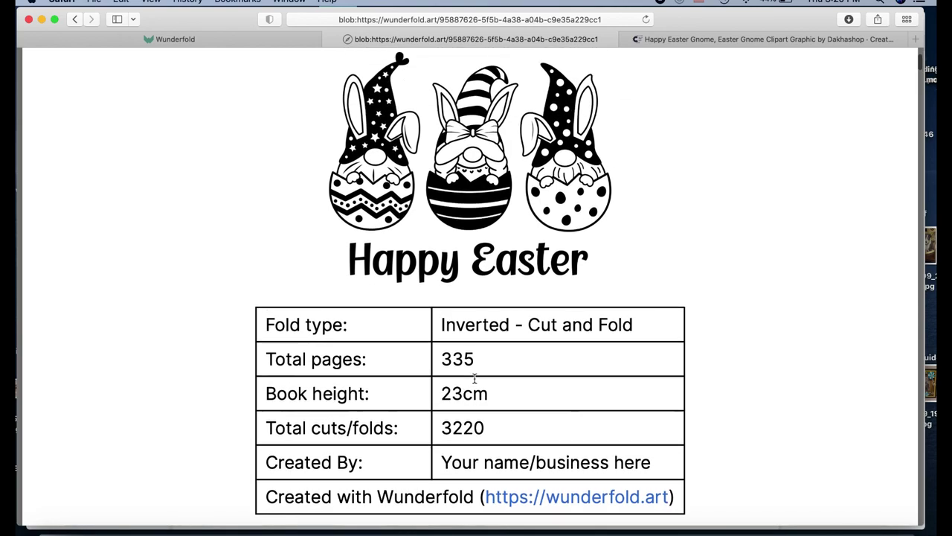
scroll(474, 379, up, 2)
scroll(474, 379, down, 12)
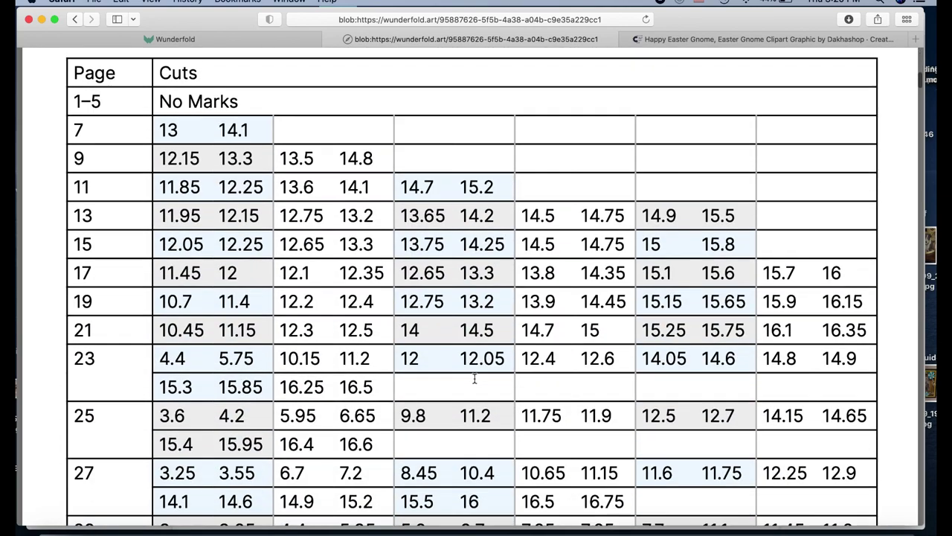
scroll(474, 378, down, 5)
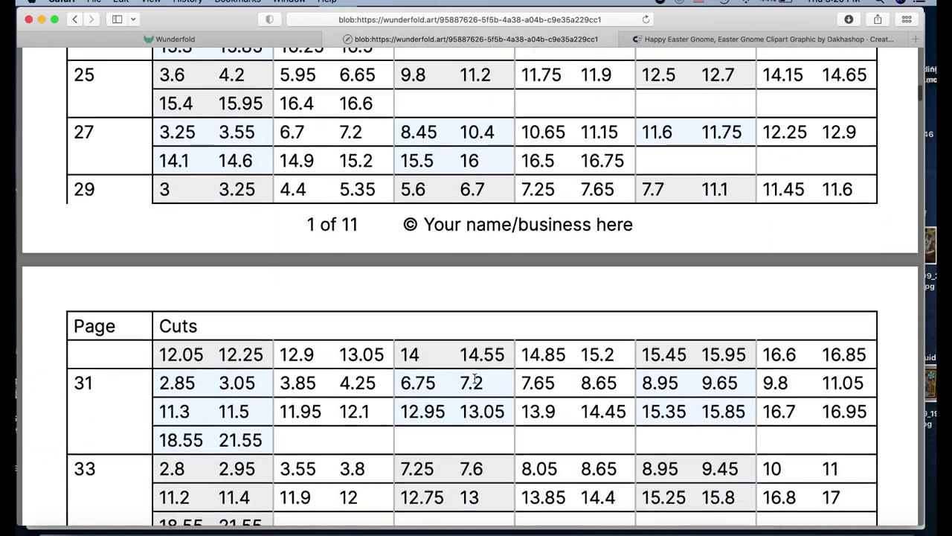
scroll(474, 379, down, 15)
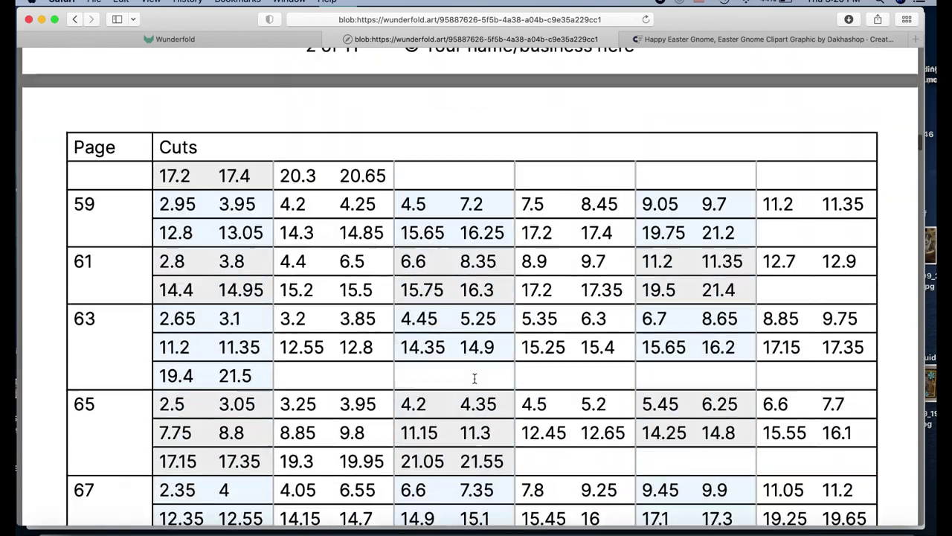
scroll(474, 379, down, 2)
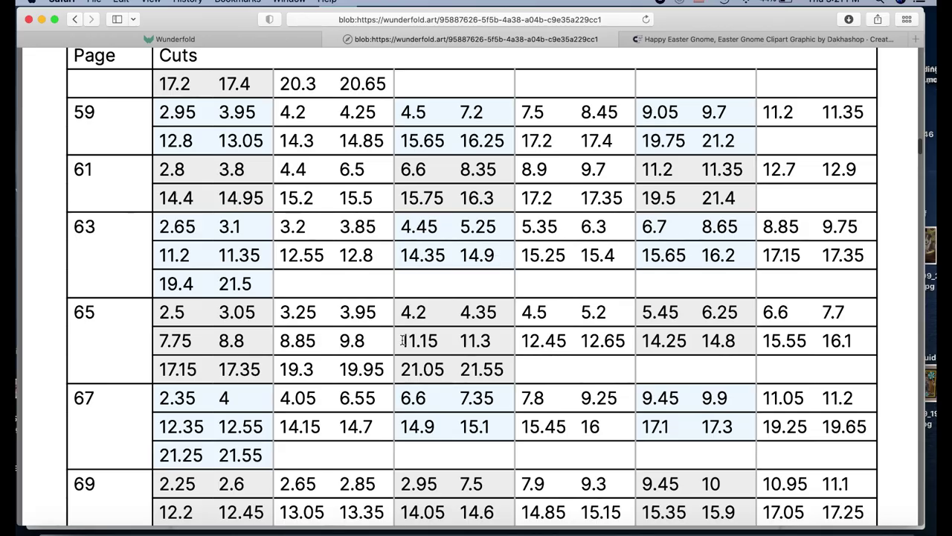
scroll(403, 340, down, 20)
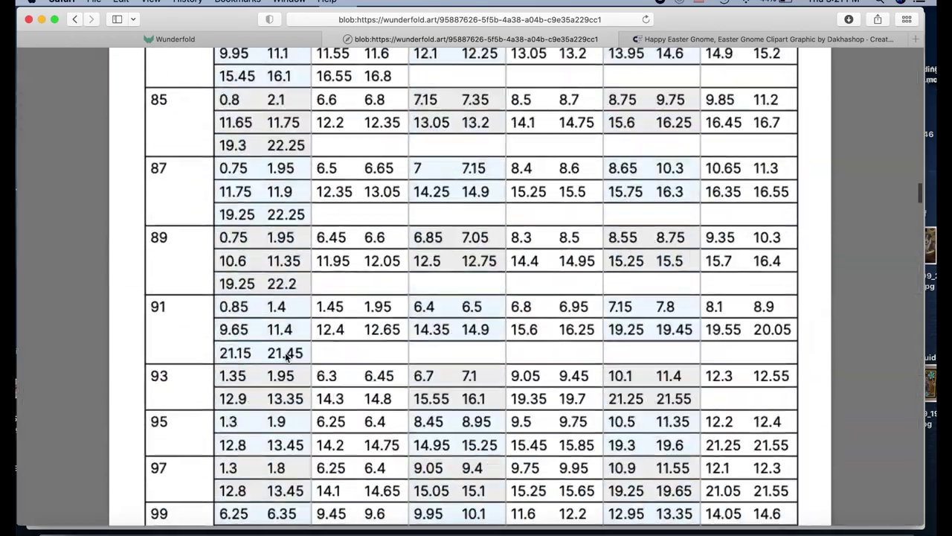
scroll(284, 356, up, 20)
key(super+w)
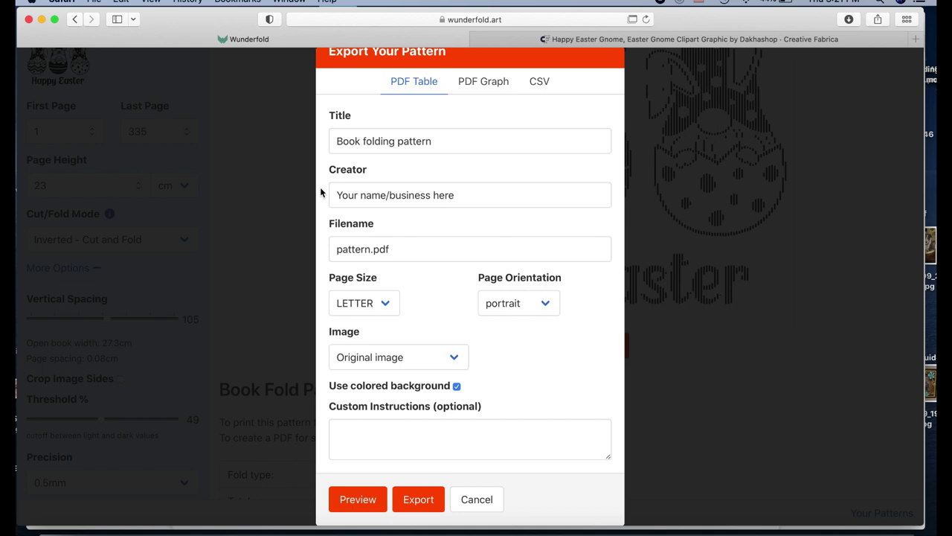
Start a new pattern from the dashboard and generate it from the image 2 Happy Easter Gnome PNG.png.
click(74, 19)
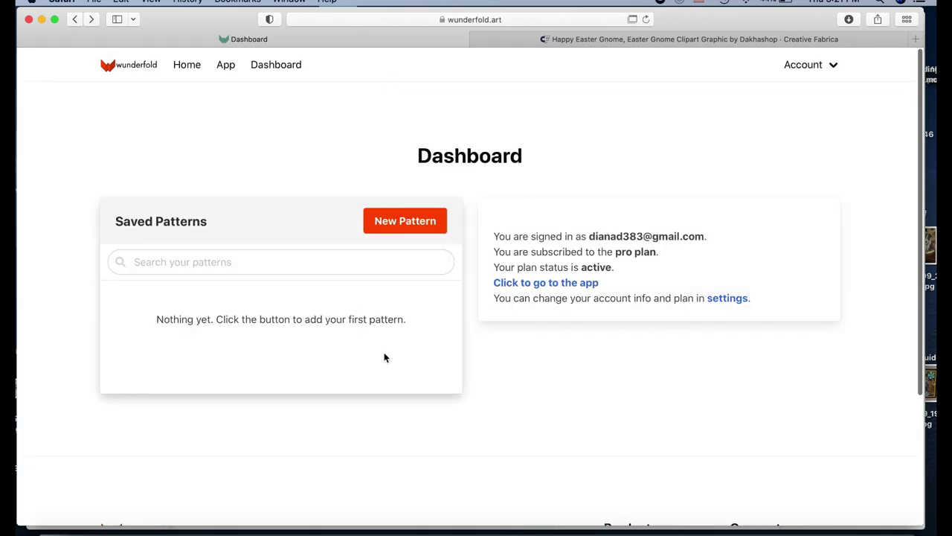
click(416, 226)
click(104, 93)
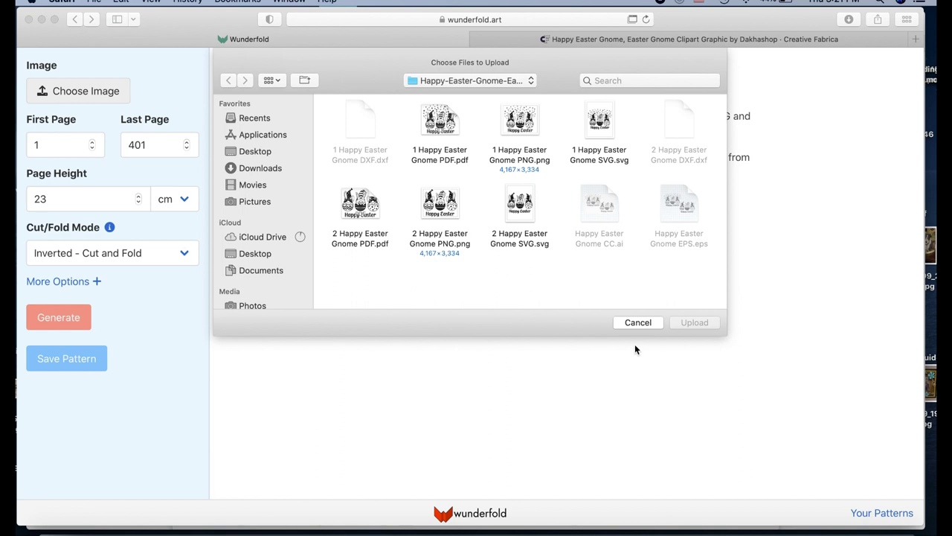
click(449, 210)
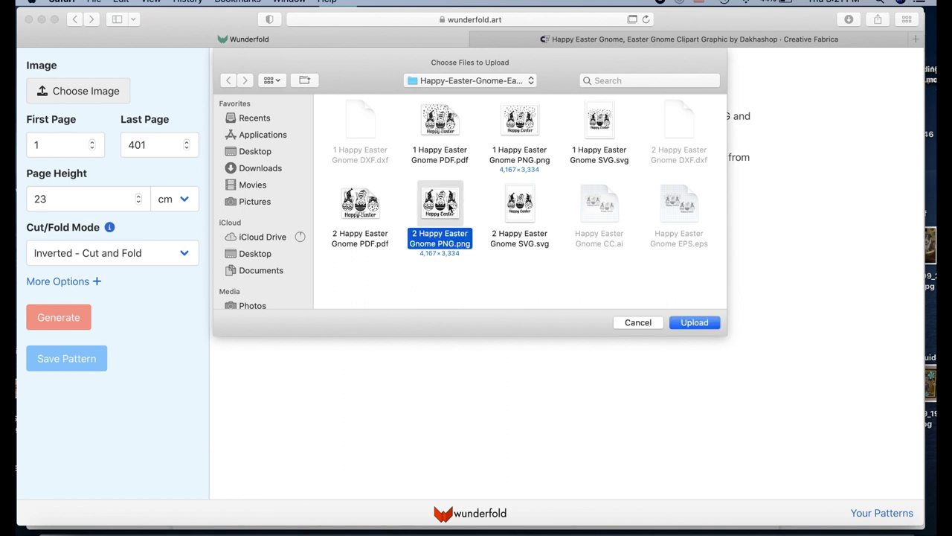
click(692, 324)
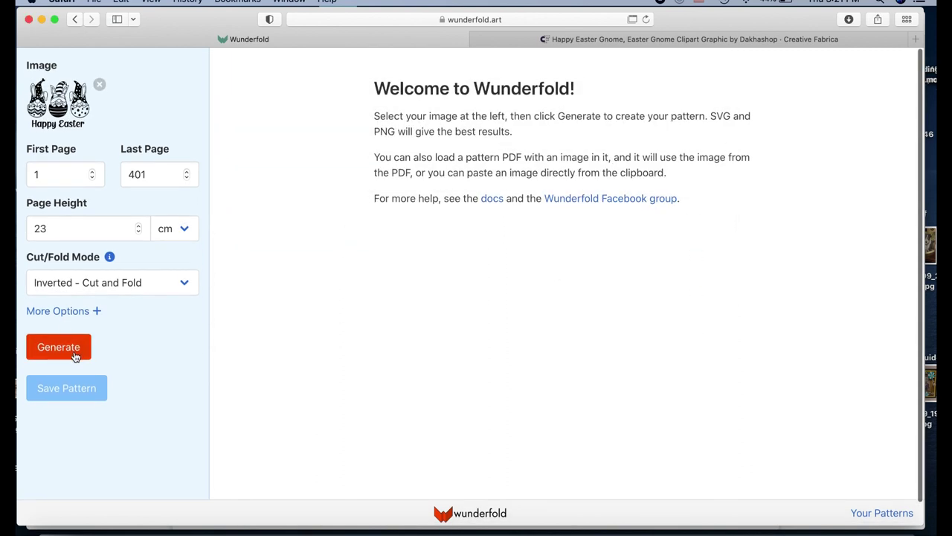
click(72, 346)
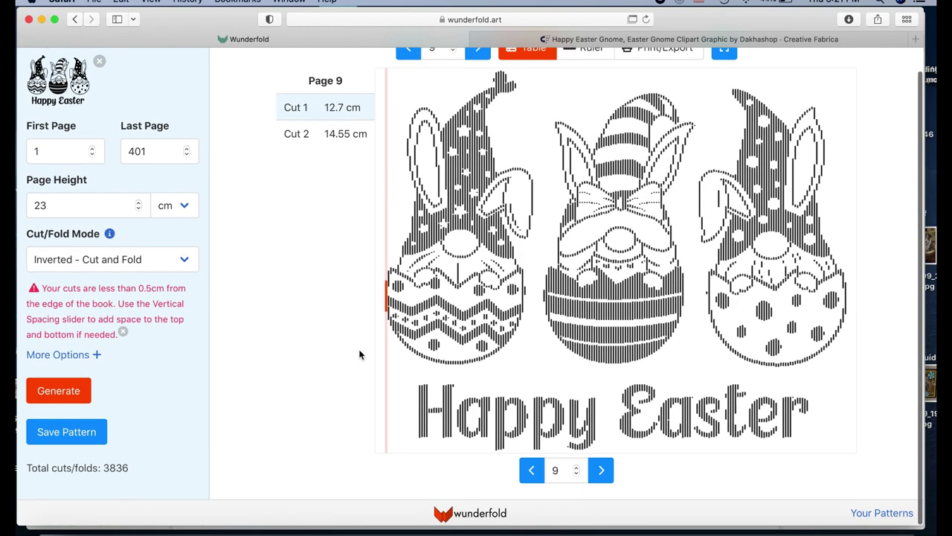
Set the new pattern's first page to -5 and last page to 395.
scroll(360, 354, up, 1)
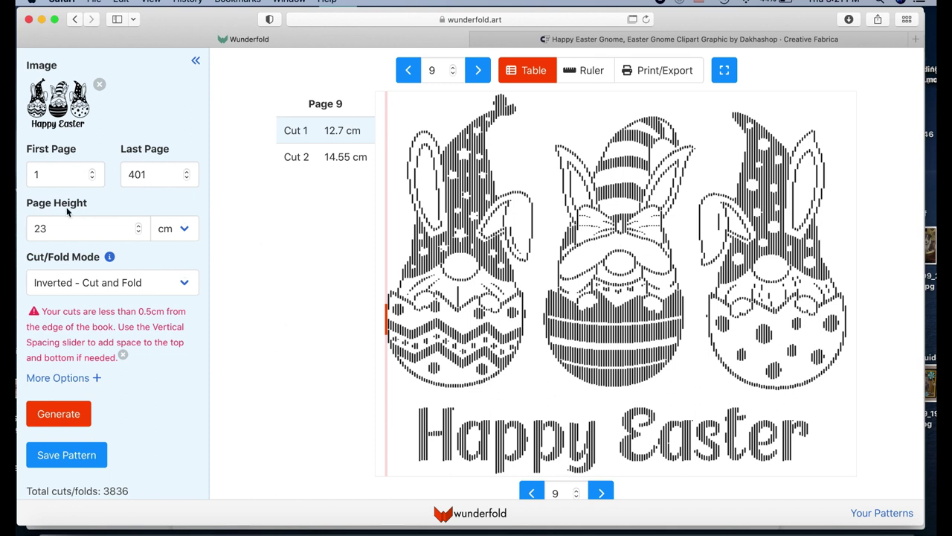
click(48, 172)
key(BackSpace)
click(34, 174)
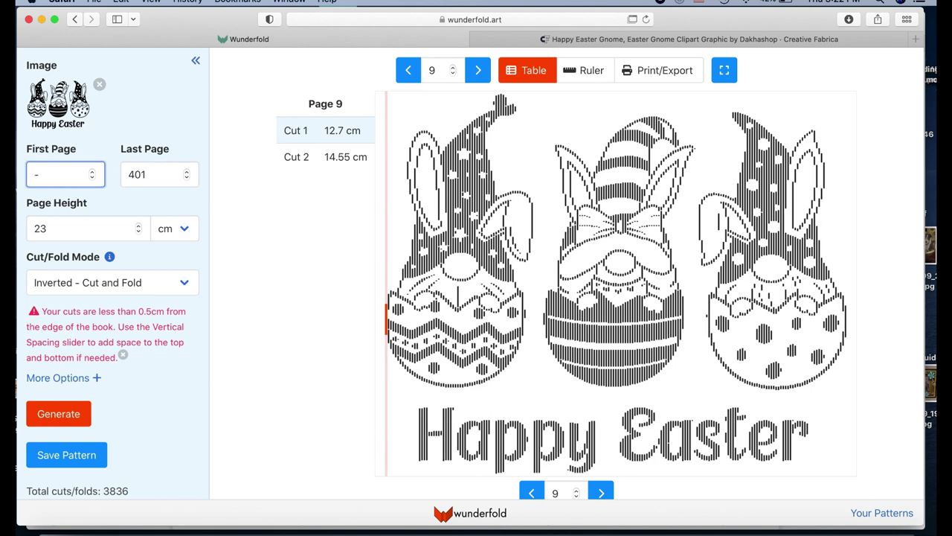
text(5)
Step back to page -5, go forward to page 3, and jump to page 115 to examine their cut marks.
click(409, 70)
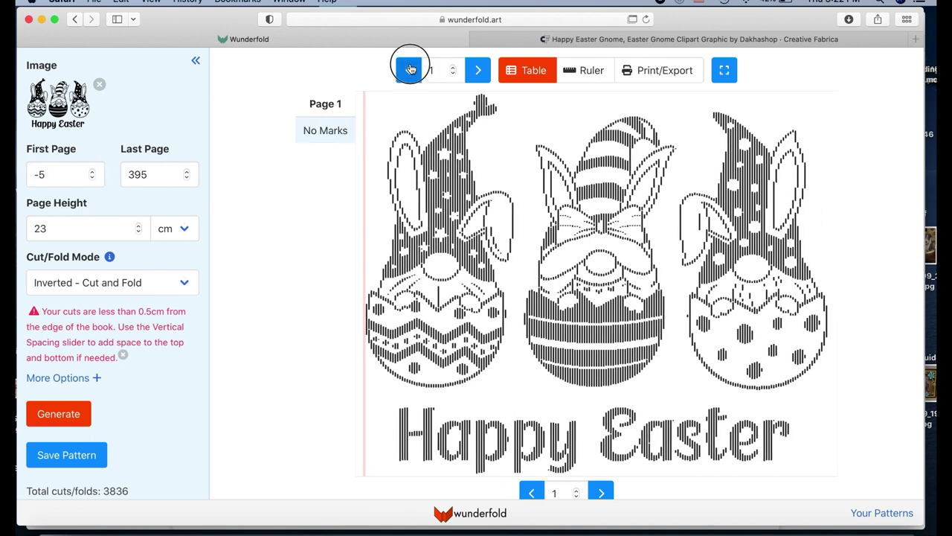
click(409, 70)
click(408, 70)
click(409, 70)
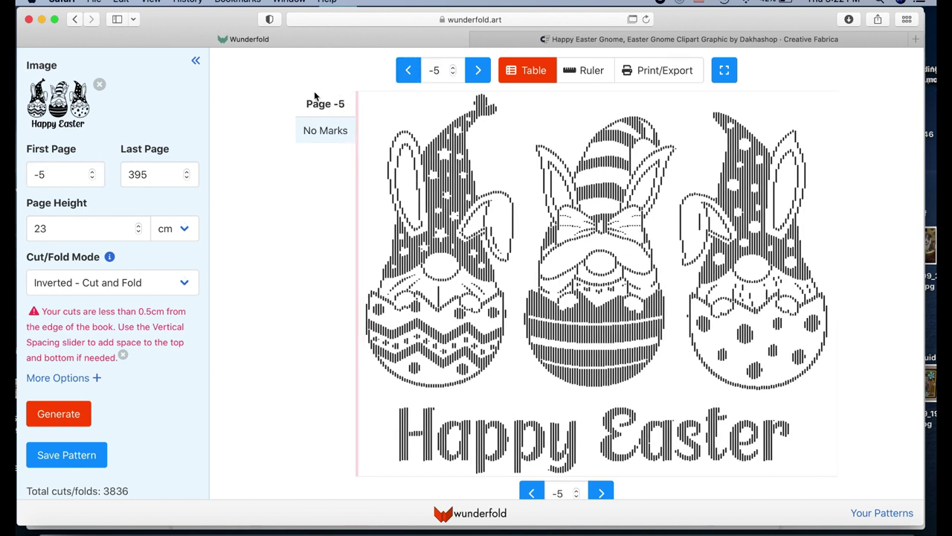
click(478, 72)
click(478, 72)
click(478, 72)
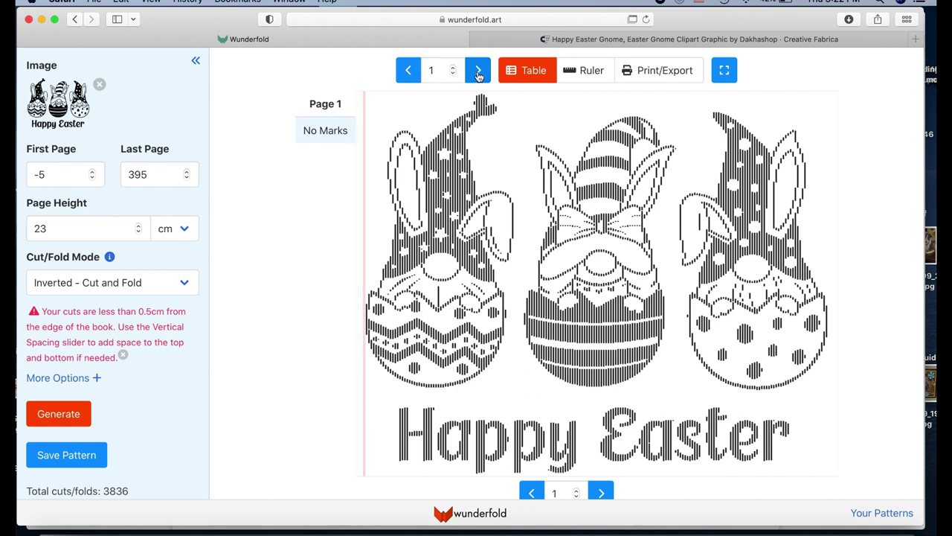
click(478, 72)
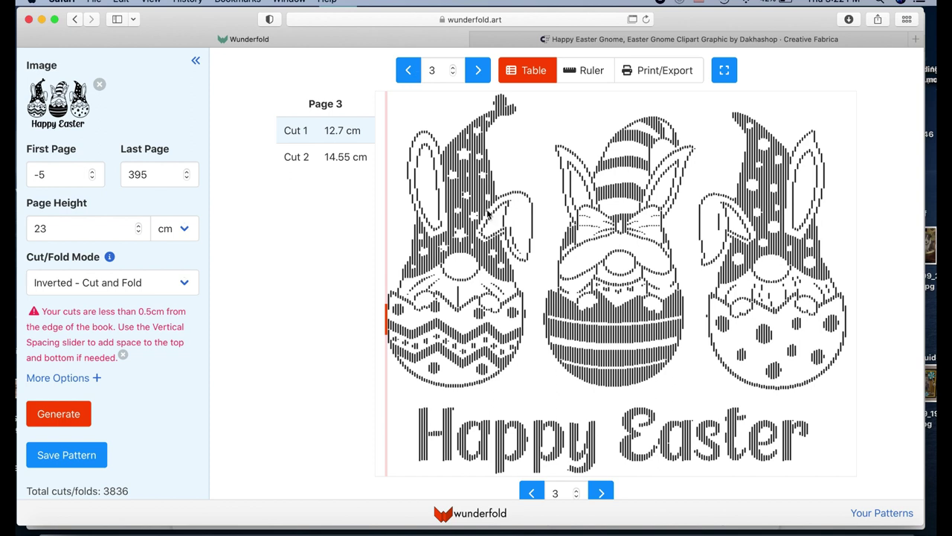
click(521, 288)
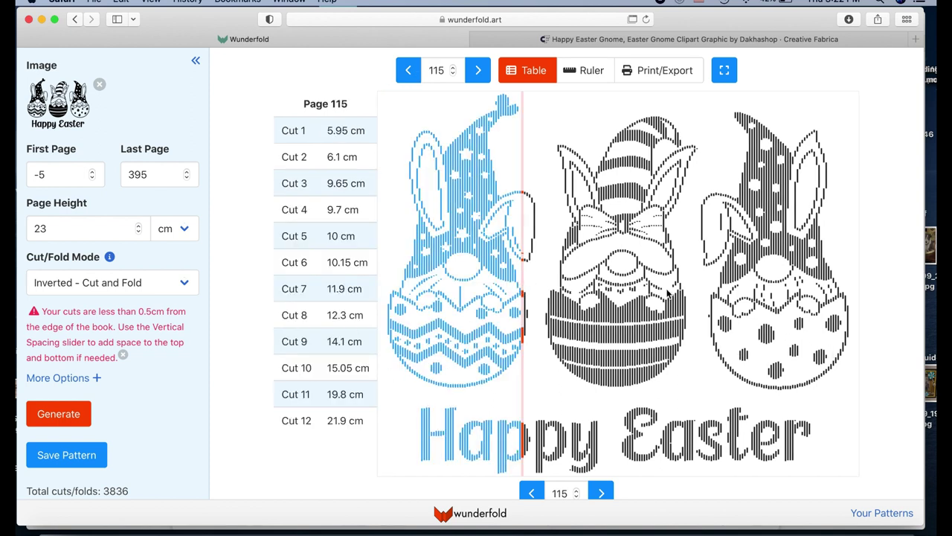
Keep the Inverted - Cut and Fold mode, try a vertical spacing of 140, and set the spacing to 107.
click(139, 286)
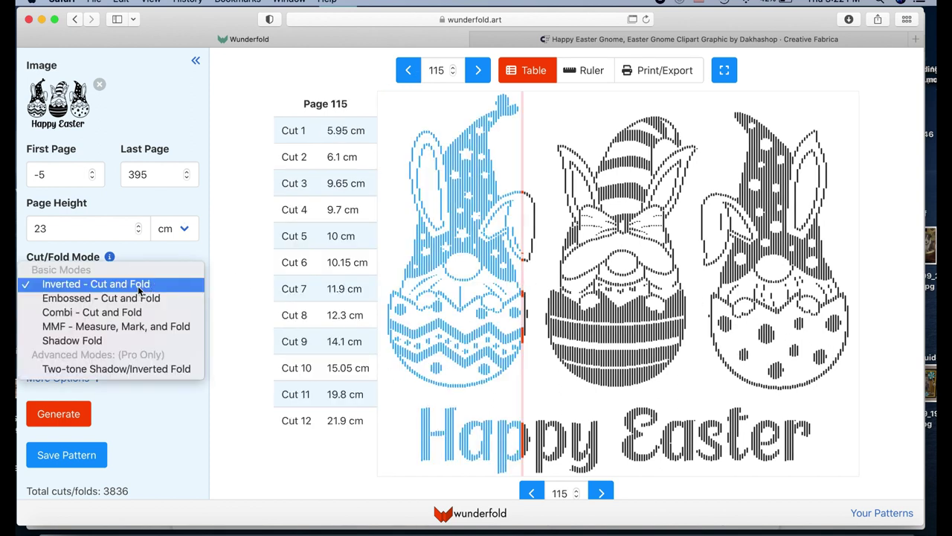
click(138, 286)
click(88, 378)
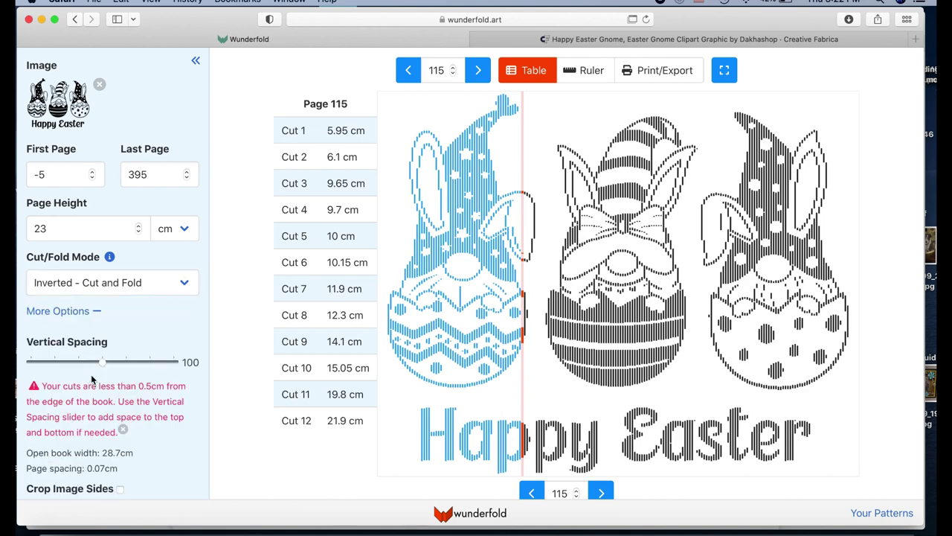
drag(102, 361, 140, 363)
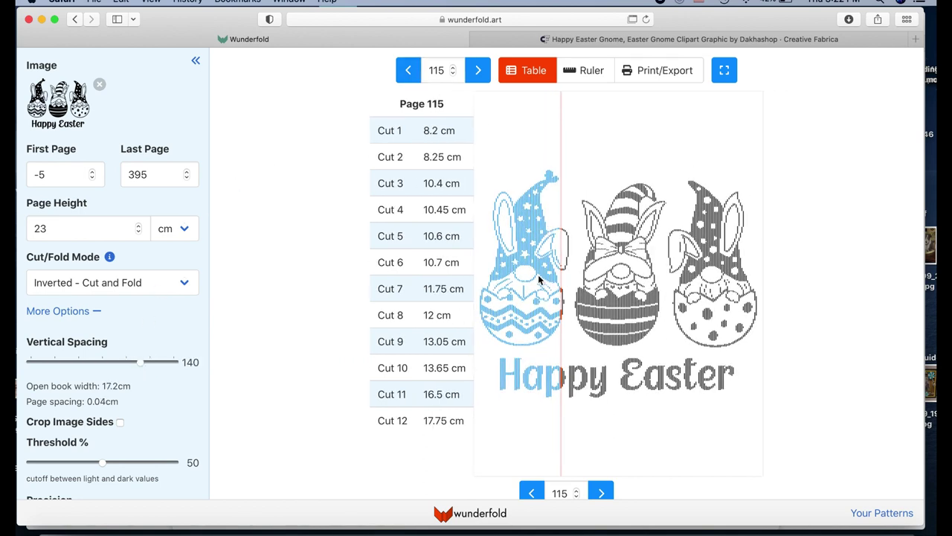
click(514, 286)
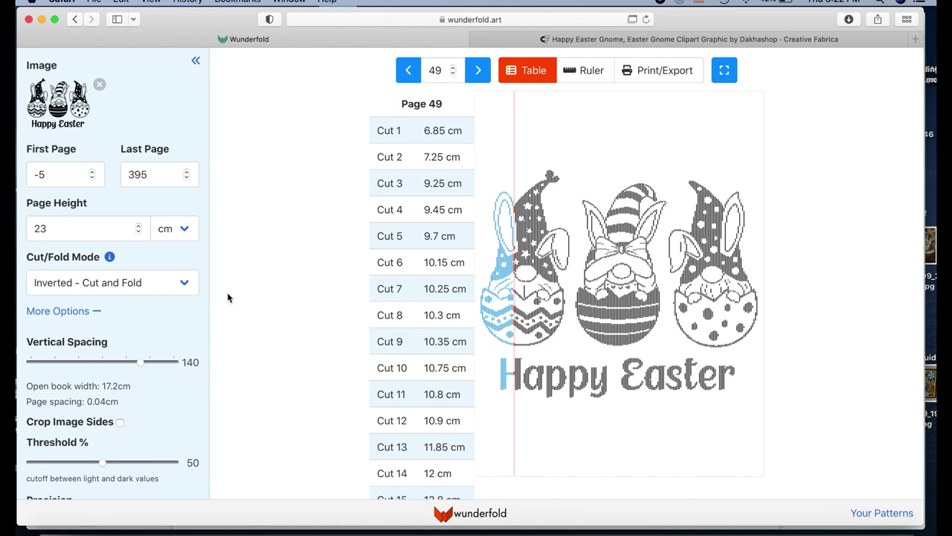
click(140, 363)
drag(140, 365, 110, 362)
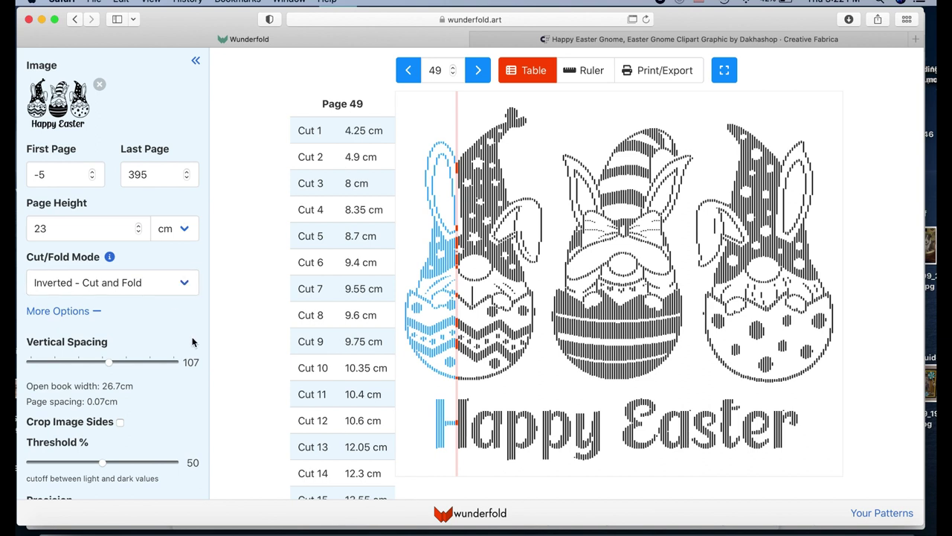
Review the page 49 cuts table, the last page 395, and other pages picked in the pattern preview.
scroll(222, 446, down, 1)
scroll(221, 446, down, 4)
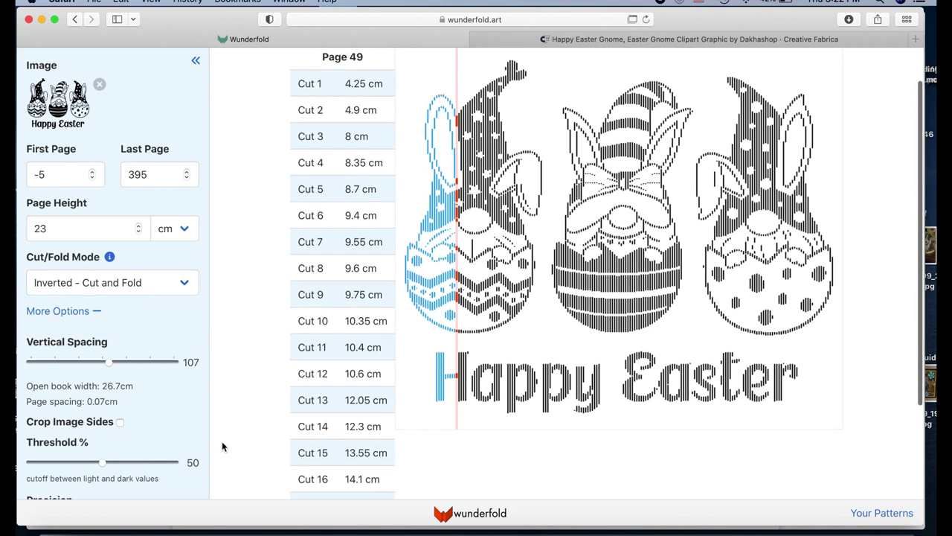
scroll(477, 360, up, 5)
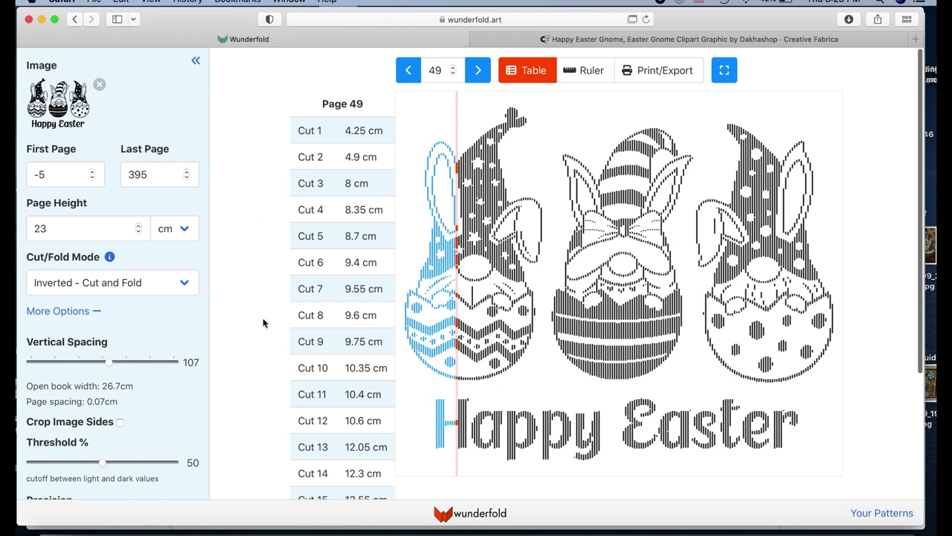
click(841, 157)
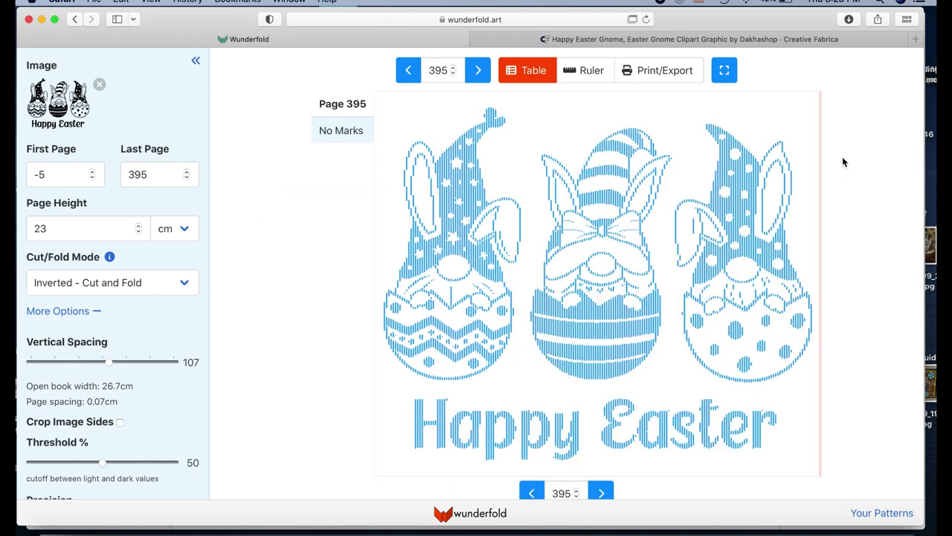
click(560, 160)
click(491, 187)
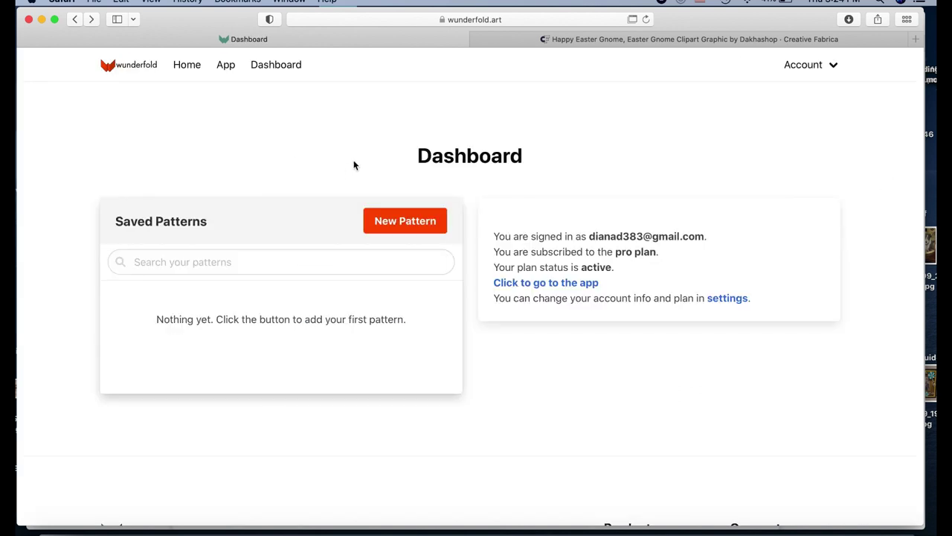
Reload the dashboard of saved patterns and start another new pattern.
click(286, 68)
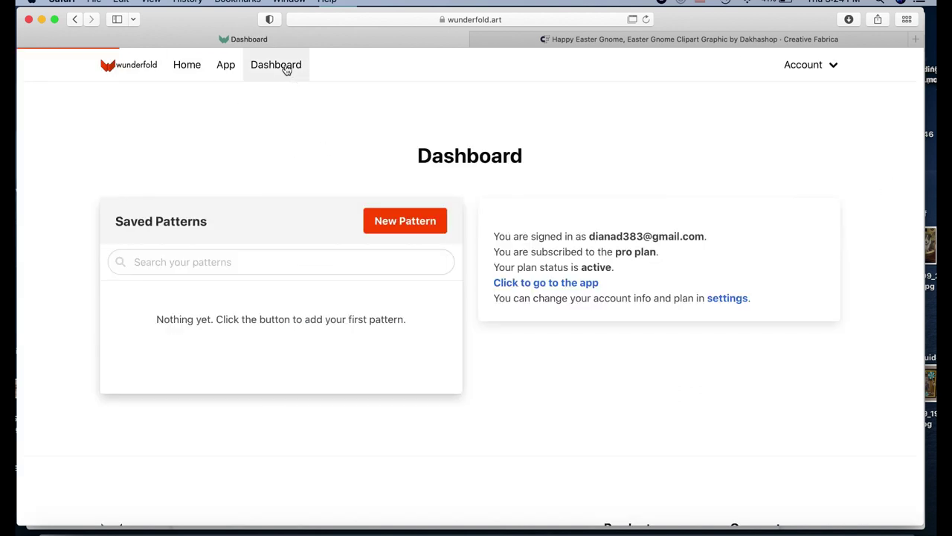
click(417, 224)
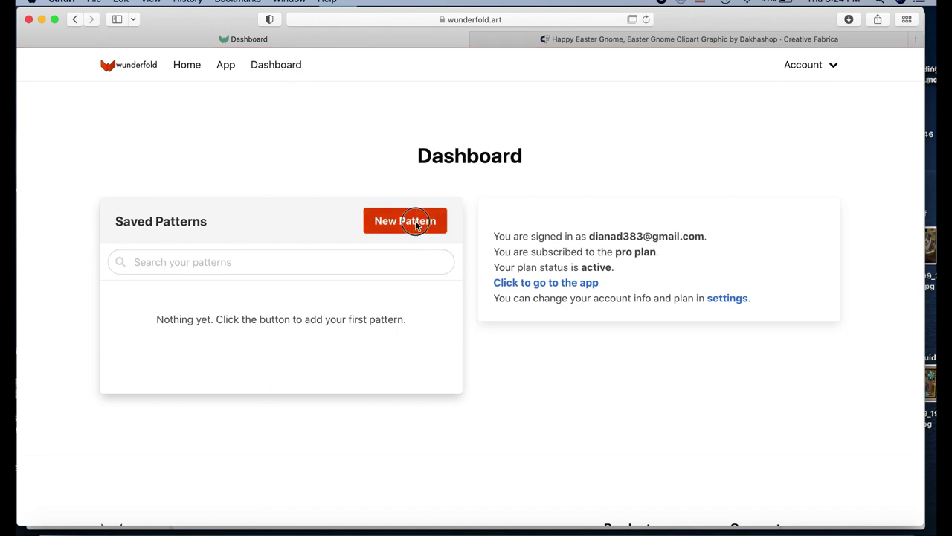